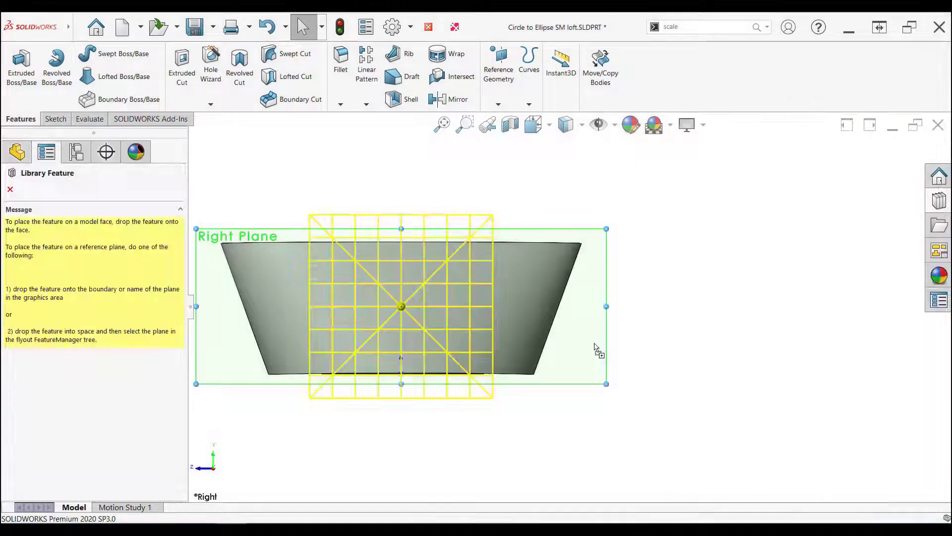
# - Attach the Sensor Grid's sketch point and override its Height to 10 in
pyautogui.click(401, 373)
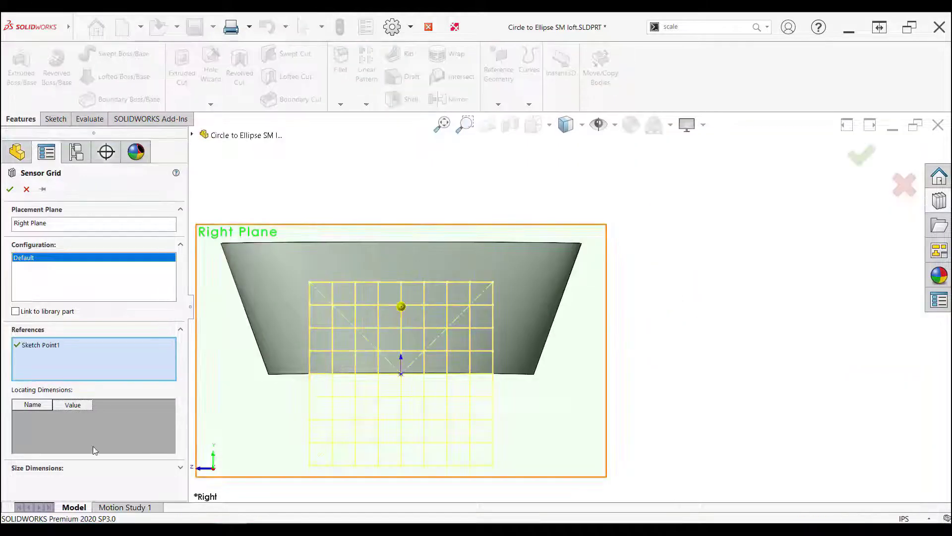
pyautogui.click(40, 468)
pyautogui.scroll(-2, 65, 466)
pyautogui.click(31, 420)
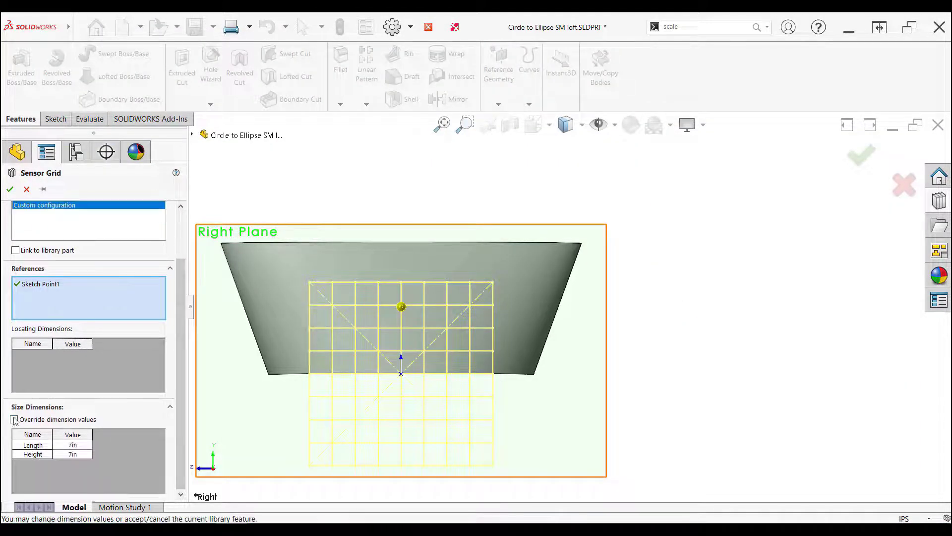
pyautogui.click(68, 454)
pyautogui.write('10')
pyautogui.press('Return')
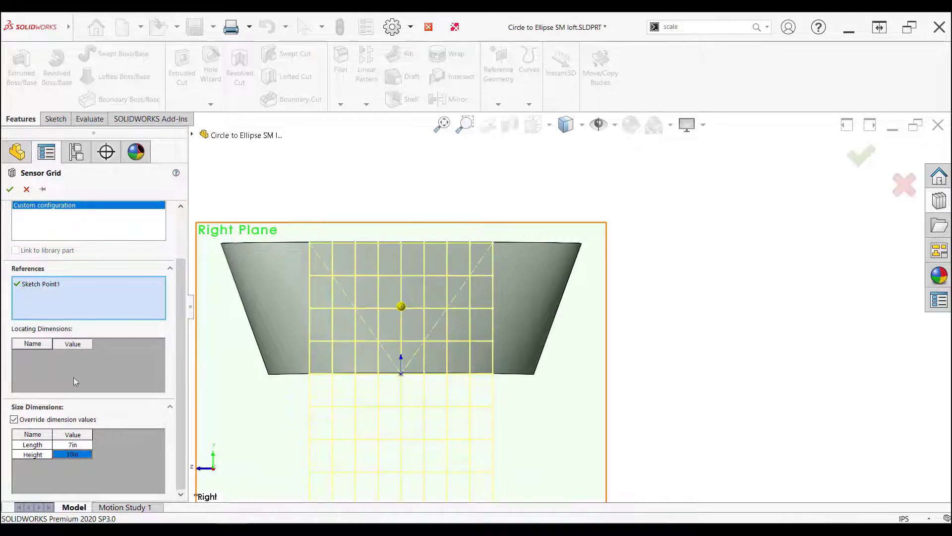
pyautogui.click(10, 189)
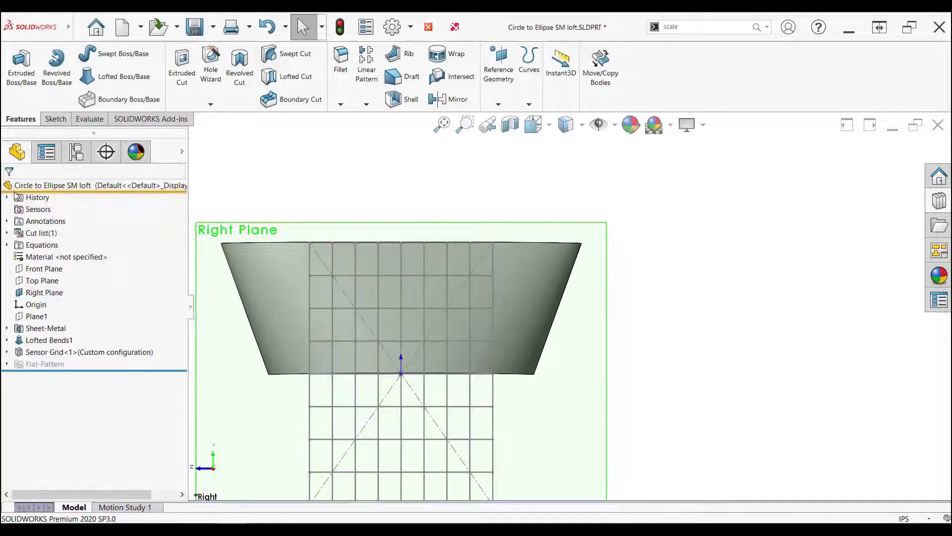
# - Project the Sensor Grid sketch as a split line onto the lofted face
pyautogui.click(7, 351)
pyautogui.click(50, 364)
pyautogui.click(529, 64)
pyautogui.click(546, 119)
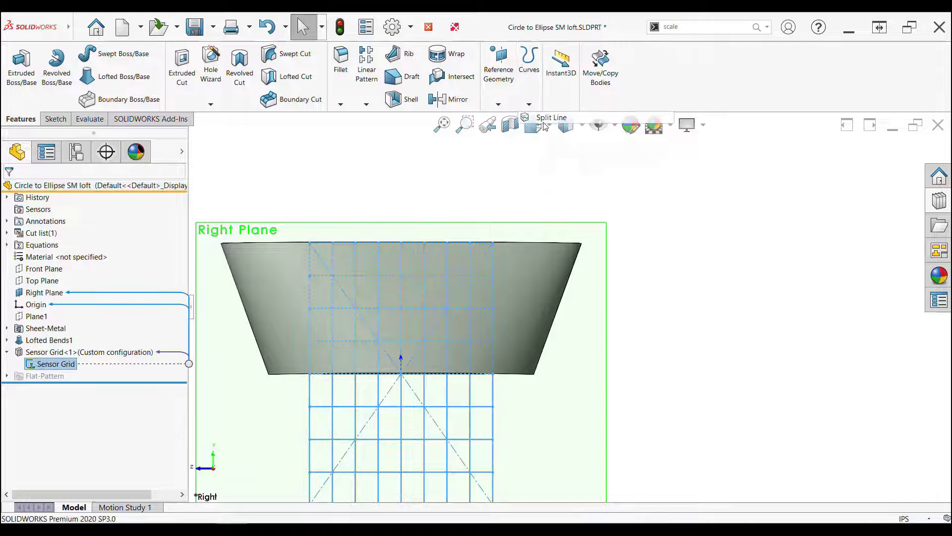
pyautogui.click(528, 246)
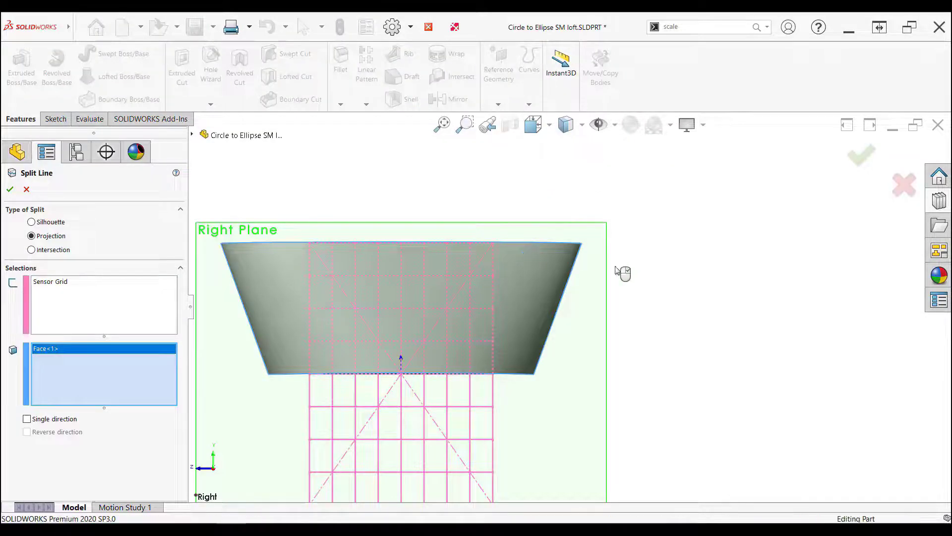
pyautogui.press('Return')
pyautogui.moveTo(635, 274); pyautogui.dragTo(675, 341, button='middle')
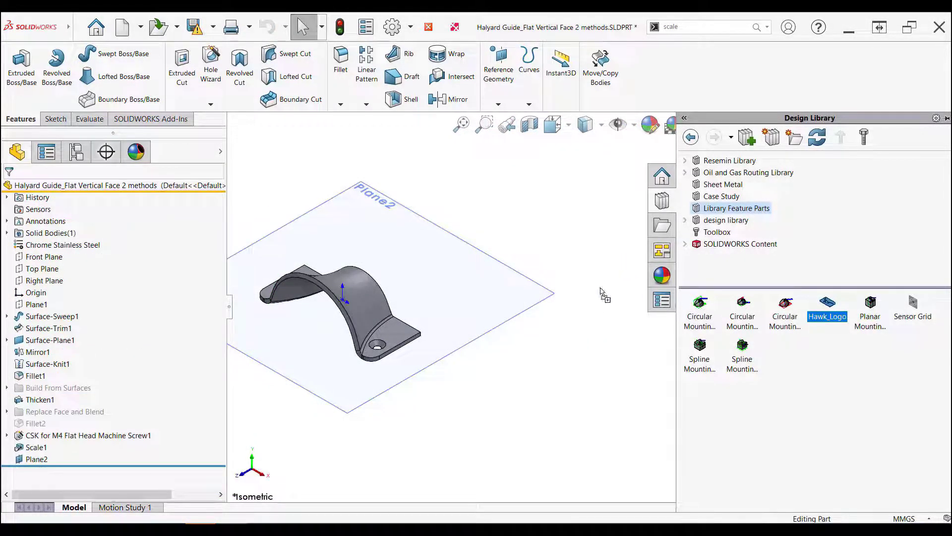
# - Place Hawk_Logo on Plane2, attaching its curved-edge and sketch-point references, and accept it
pyautogui.moveTo(604, 294); pyautogui.dragTo(471, 300)
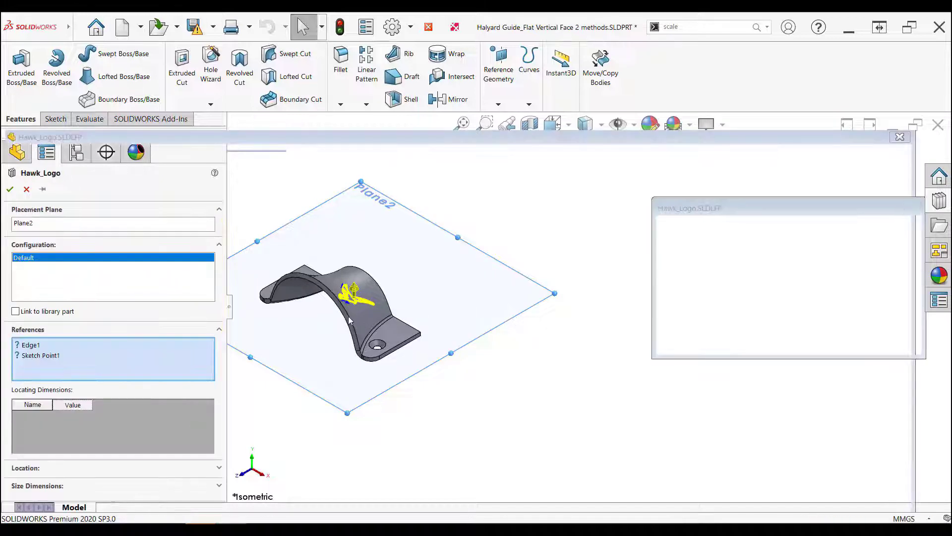
pyautogui.click(346, 308)
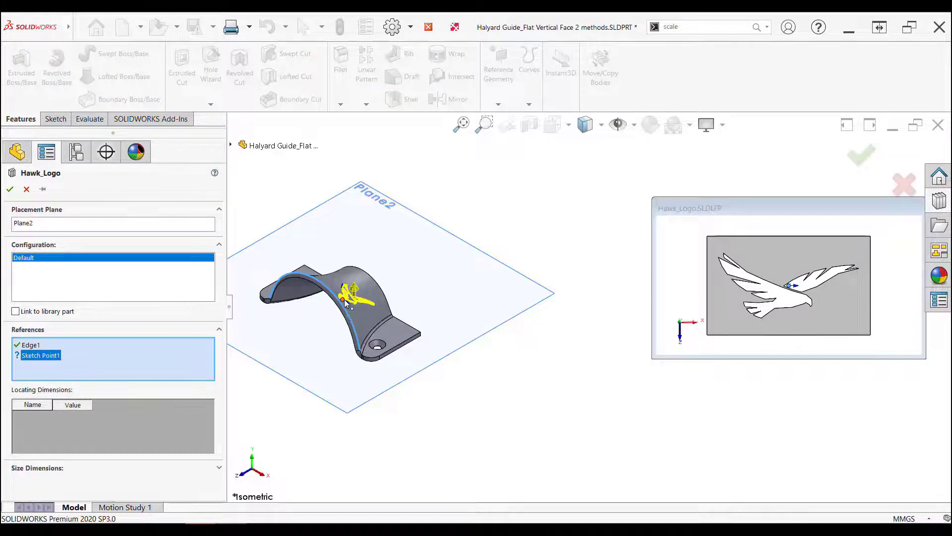
pyautogui.click(412, 361)
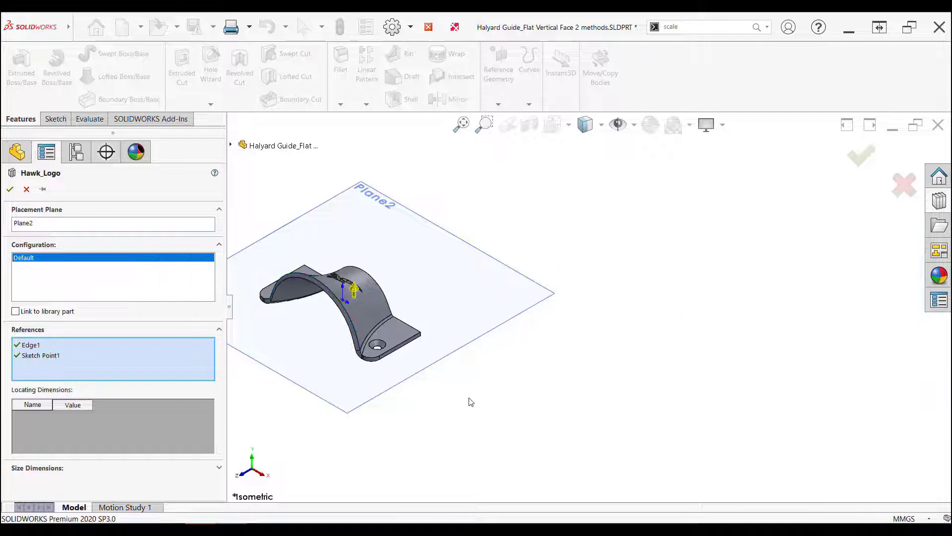
pyautogui.hotkey('ctrl', '5')
pyautogui.scroll(-10, 524, 266)
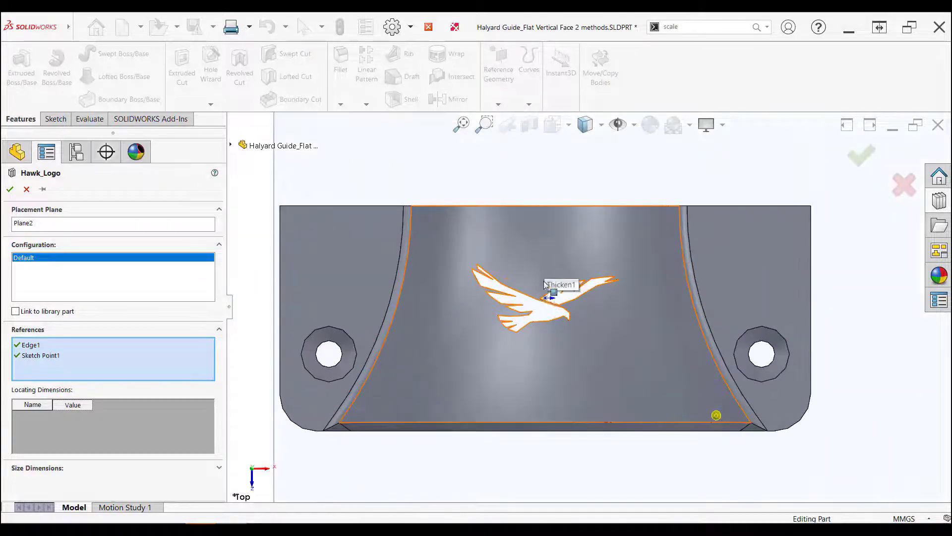
pyautogui.moveTo(549, 293); pyautogui.dragTo(563, 263, button='middle')
pyautogui.scroll(2, 564, 260)
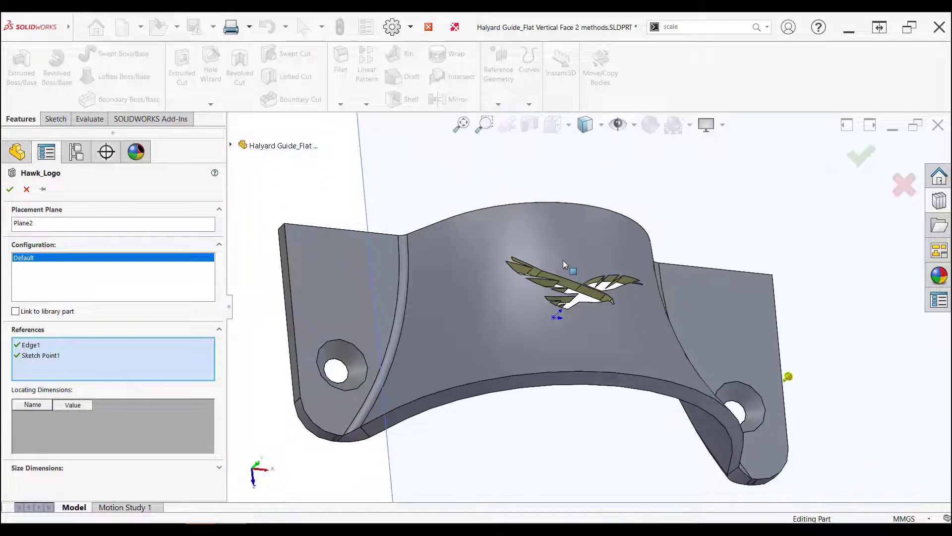
pyautogui.click(10, 189)
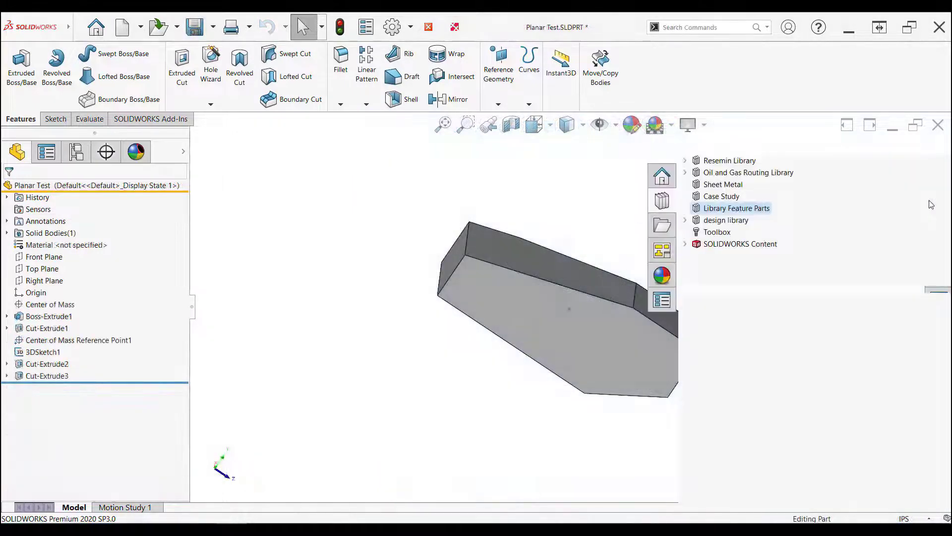
# - Place the Planar Mounting Bracket, referencing a side face, the center of mass and the top face
pyautogui.click(854, 303)
pyautogui.moveTo(871, 318); pyautogui.dragTo(552, 254)
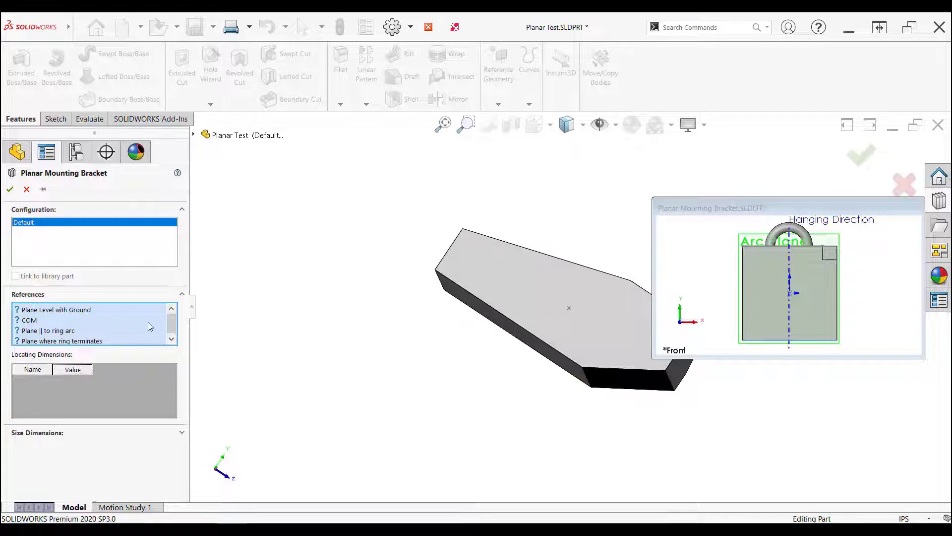
pyautogui.click(613, 374)
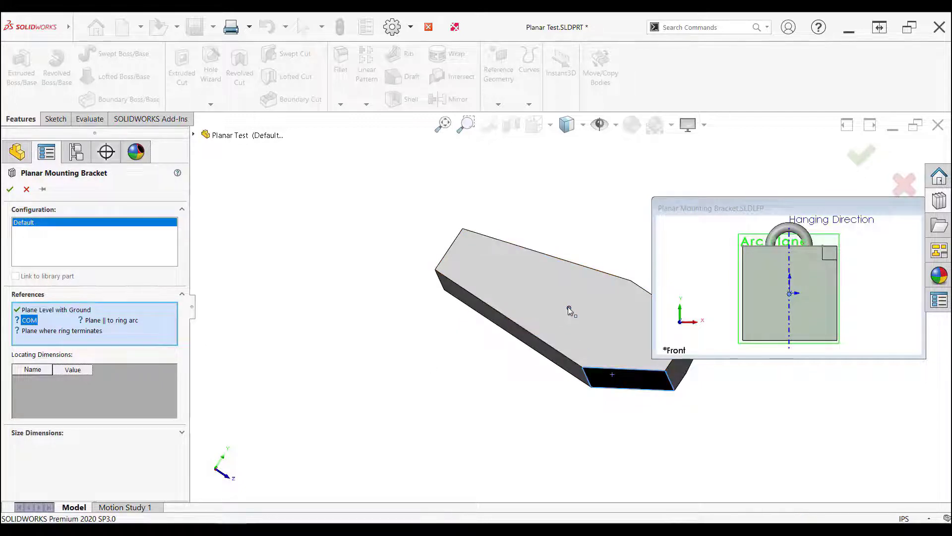
pyautogui.click(568, 308)
pyautogui.click(553, 272)
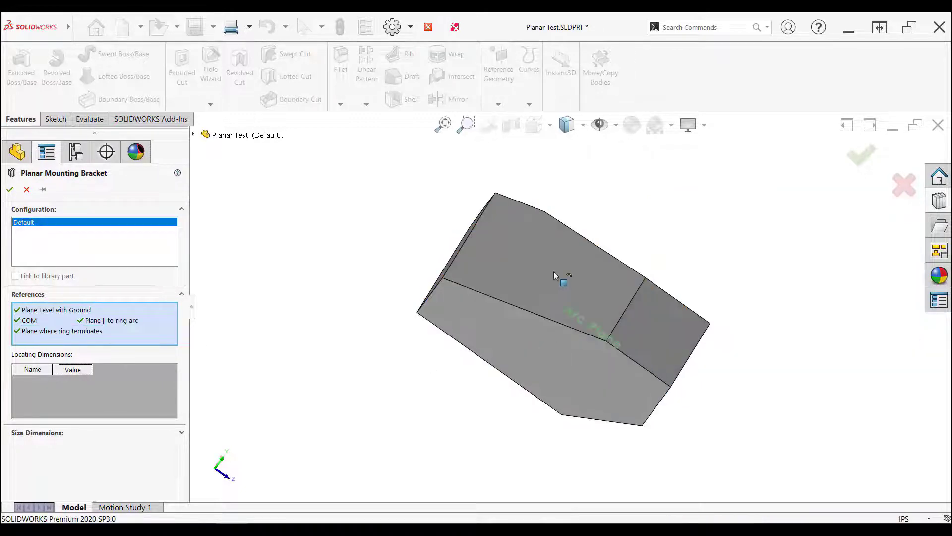
# - Override the bracket's size dimensions to Mounting 4 in and Ring Dia 2 in, then accept
pyautogui.click(51, 434)
pyautogui.click(14, 445)
pyautogui.doubleClick(73, 479)
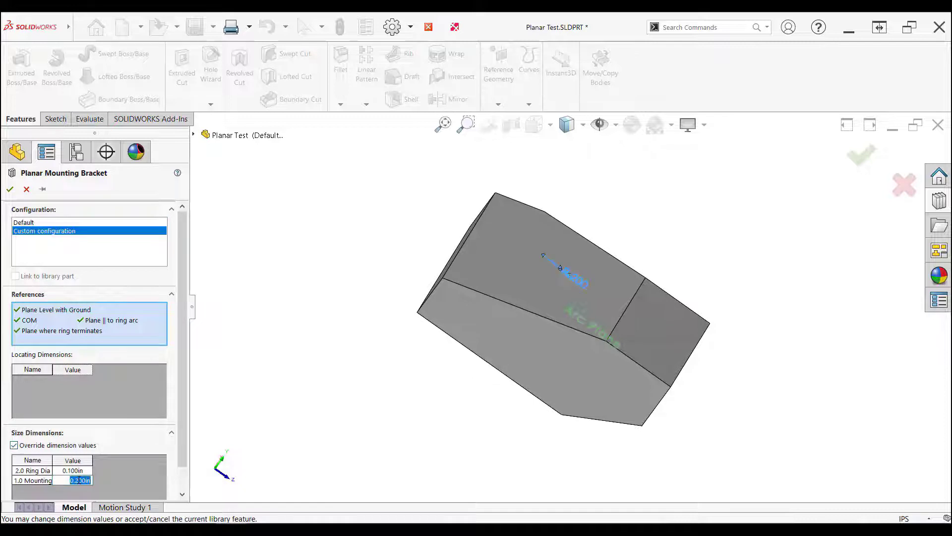
pyautogui.write('4.')
pyautogui.click(74, 470)
pyautogui.write('2')
pyautogui.press('Return')
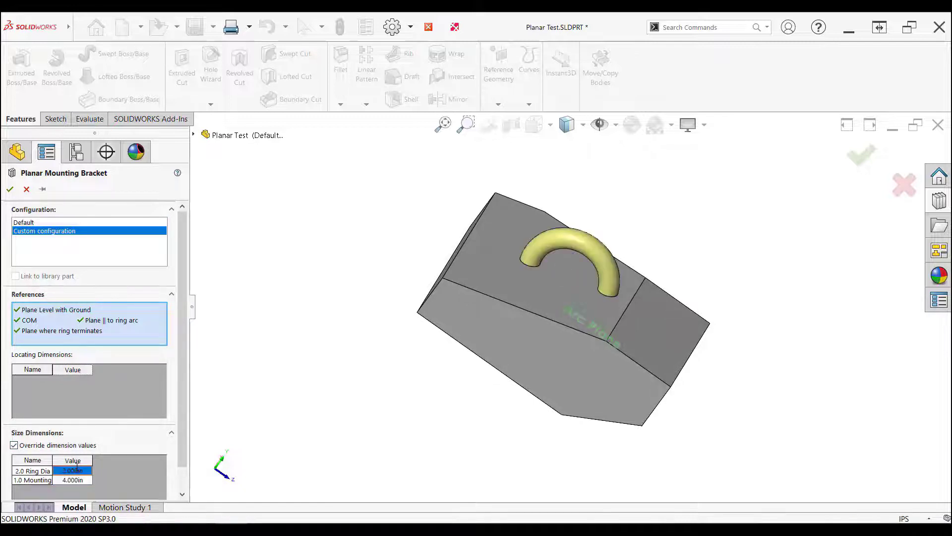
pyautogui.click(10, 189)
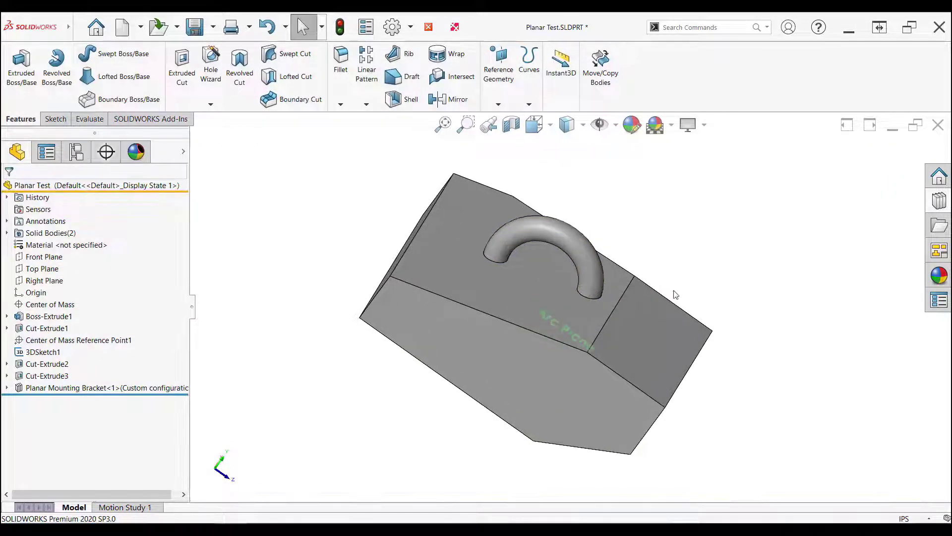
pyautogui.moveTo(669, 397); pyautogui.dragTo(709, 367, button='middle')
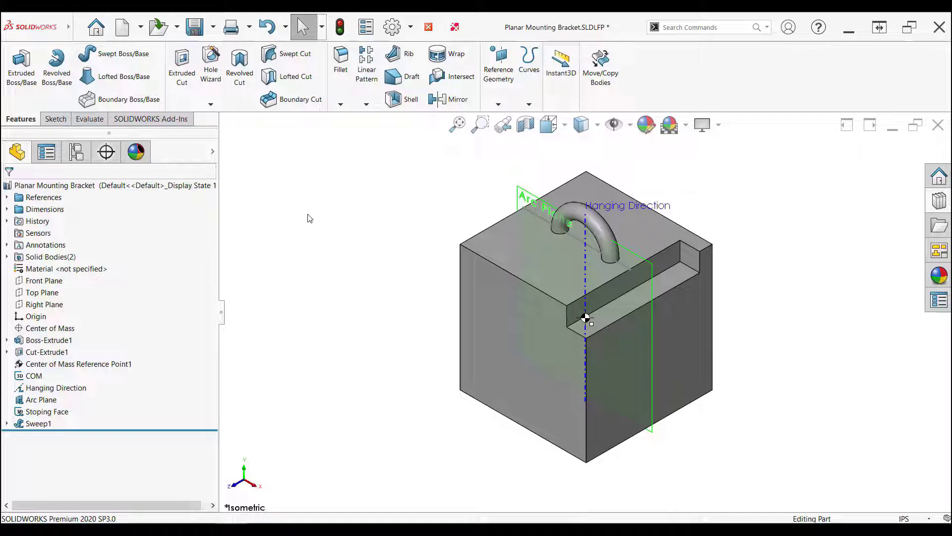
# - Hide the block body and select Hanging Direction, Arc Plane, Stoping Face and Sweep1
pyautogui.moveTo(175, 430); pyautogui.dragTo(184, 380)
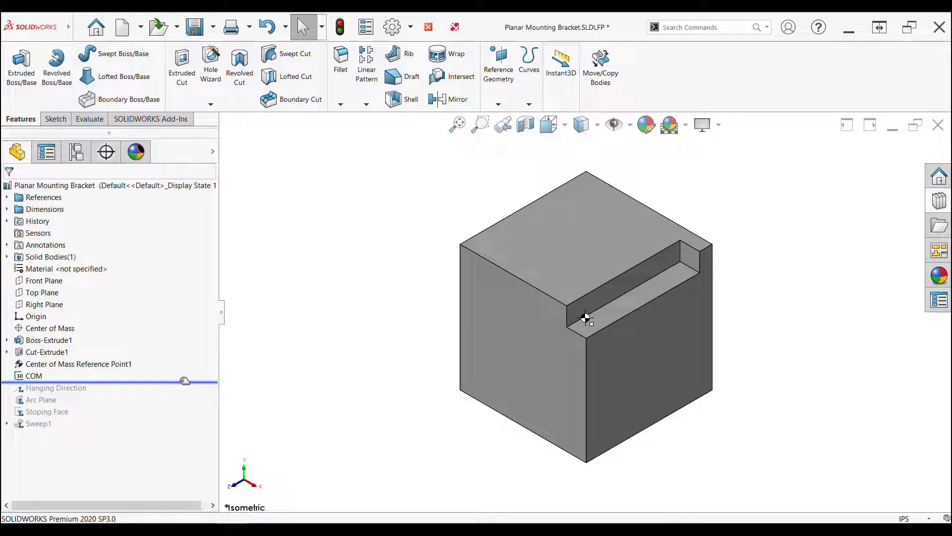
pyautogui.moveTo(185, 380); pyautogui.dragTo(180, 430)
pyautogui.press('Tab')
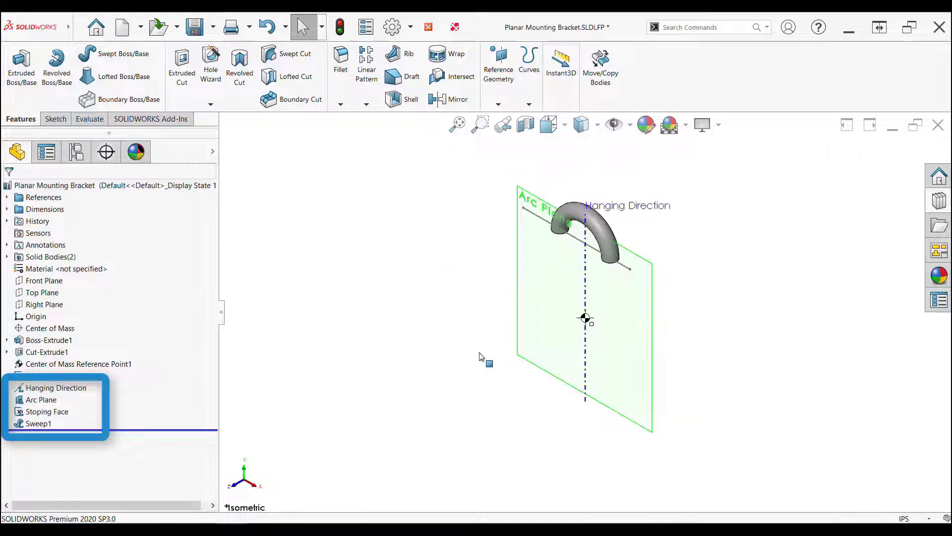
pyautogui.click(58, 390)
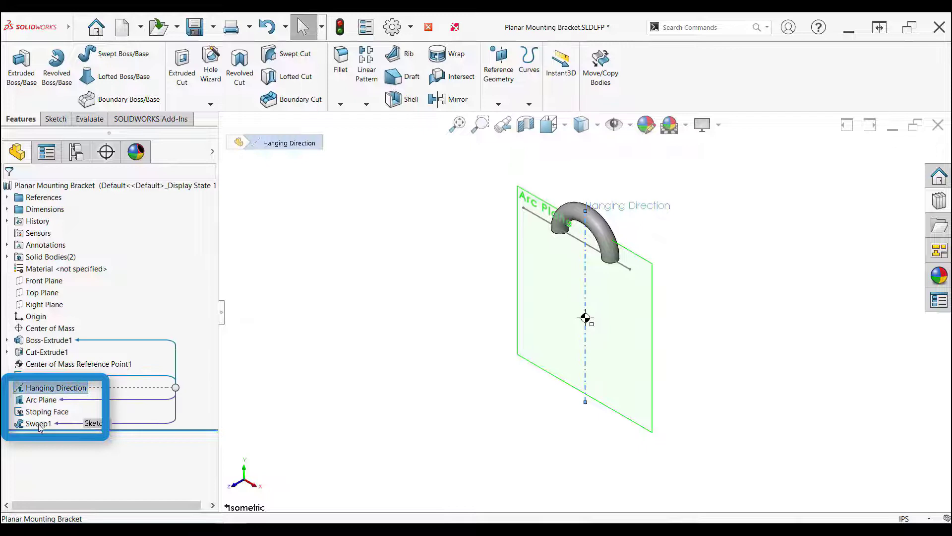
pyautogui.keyDown('shift'); pyautogui.click(39, 423); pyautogui.keyUp('shift')
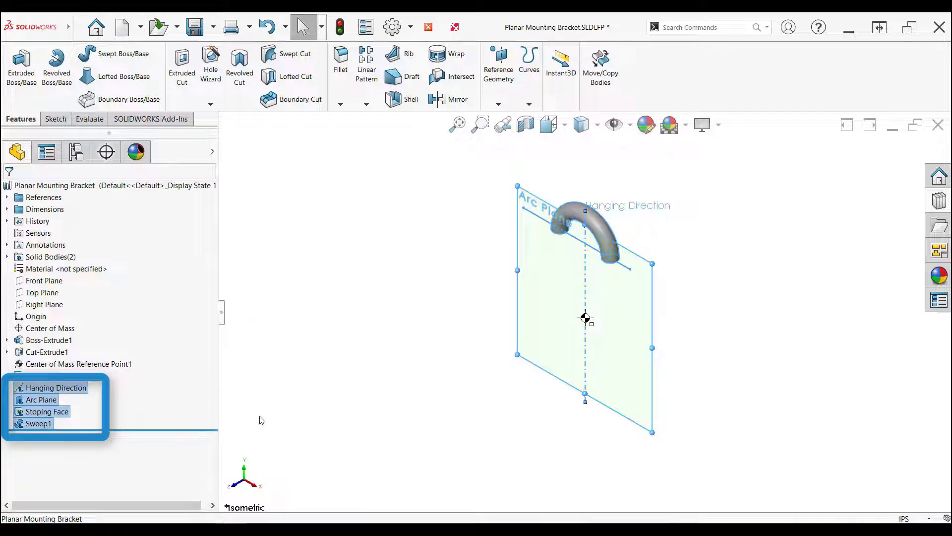
# - View the library part's custom file properties
pyautogui.click(358, 30)
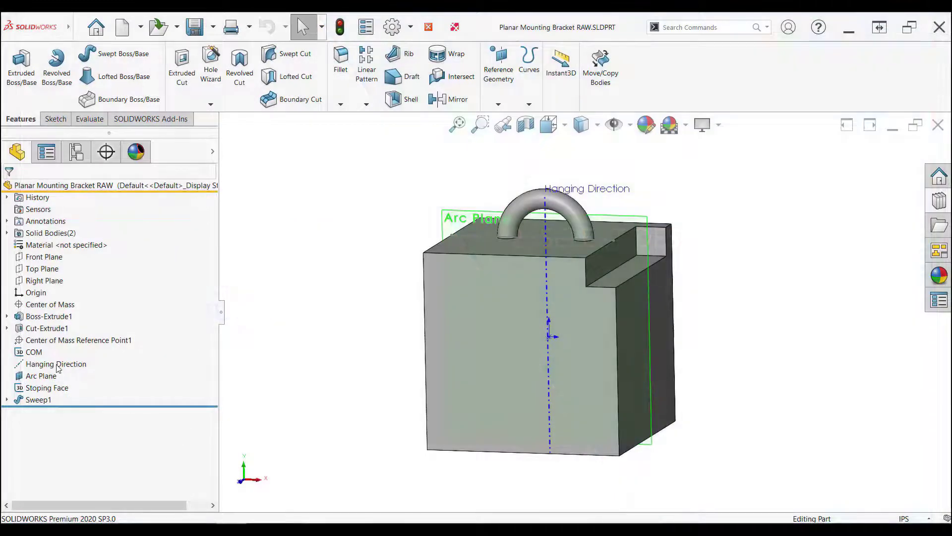
# - Select the four hook features and save as a .SLDLFP in Models > Library Feature Parts
pyautogui.click(56, 363)
pyautogui.keyDown('shift'); pyautogui.click(40, 400); pyautogui.keyUp('shift')
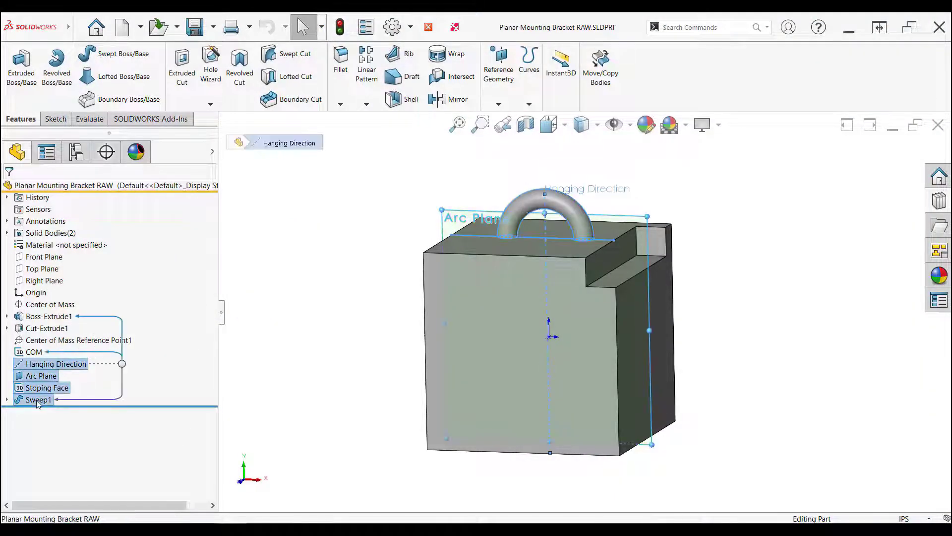
pyautogui.click(213, 27)
pyautogui.click(196, 47)
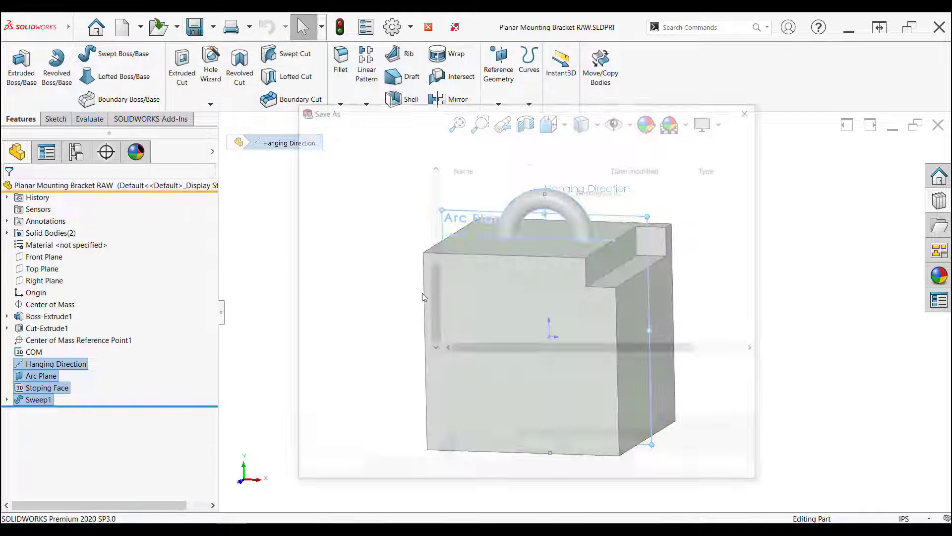
pyautogui.click(436, 384)
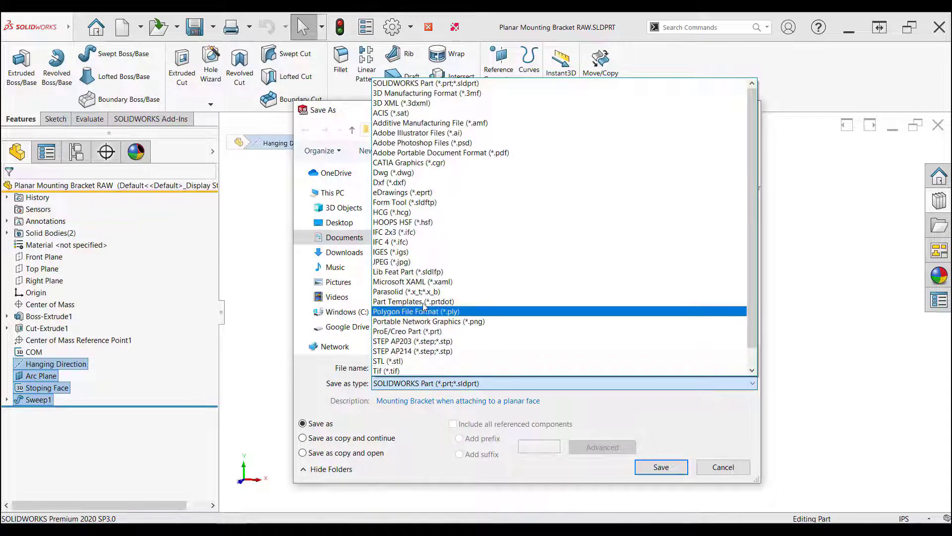
pyautogui.click(402, 271)
pyautogui.scroll(3, 378, 284)
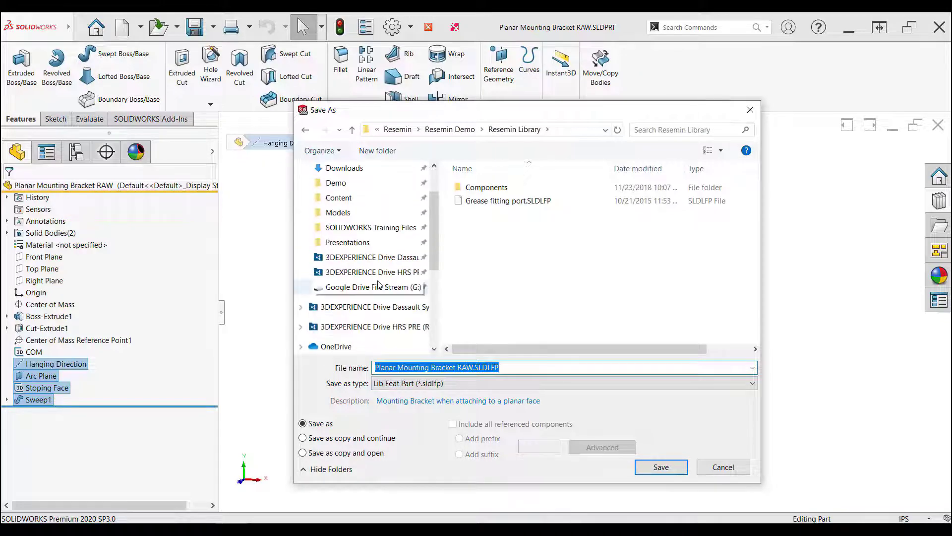
pyautogui.click(355, 268)
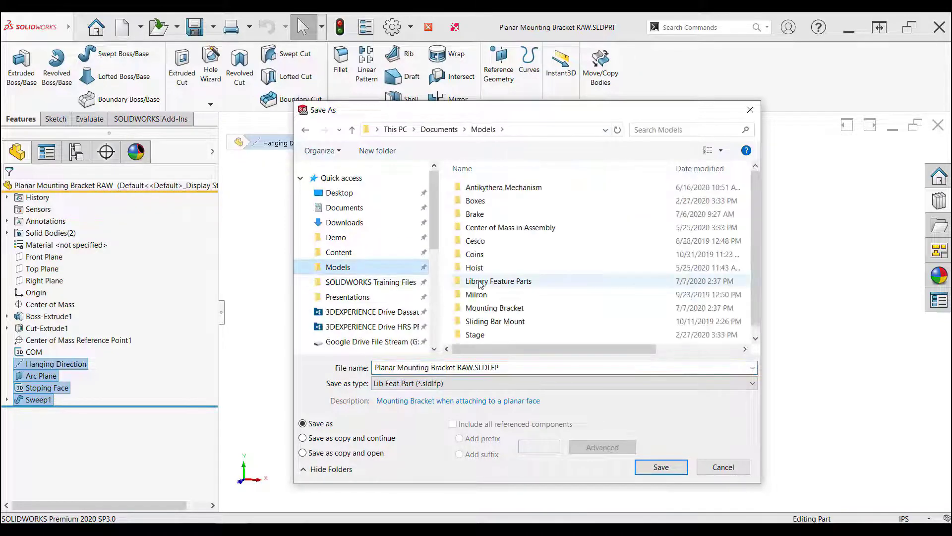
pyautogui.doubleClick(483, 280)
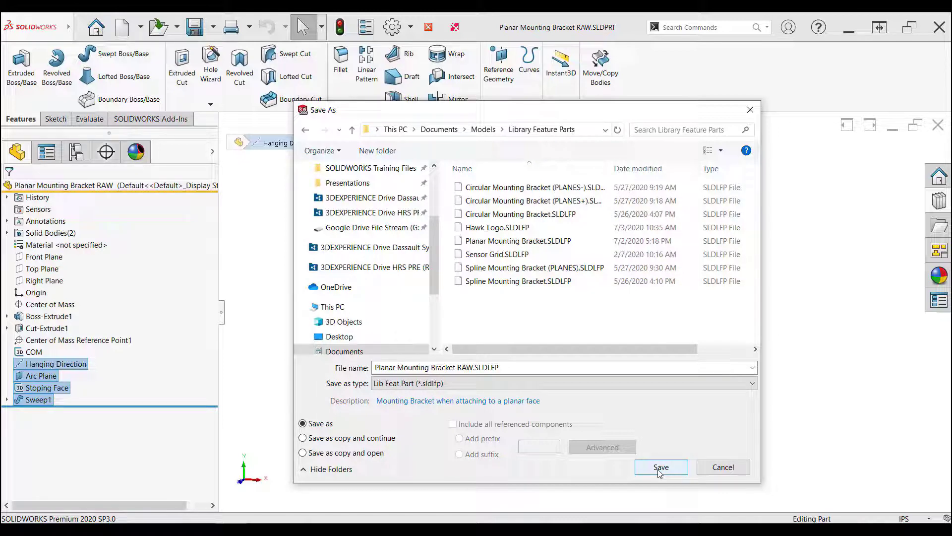
pyautogui.click(660, 469)
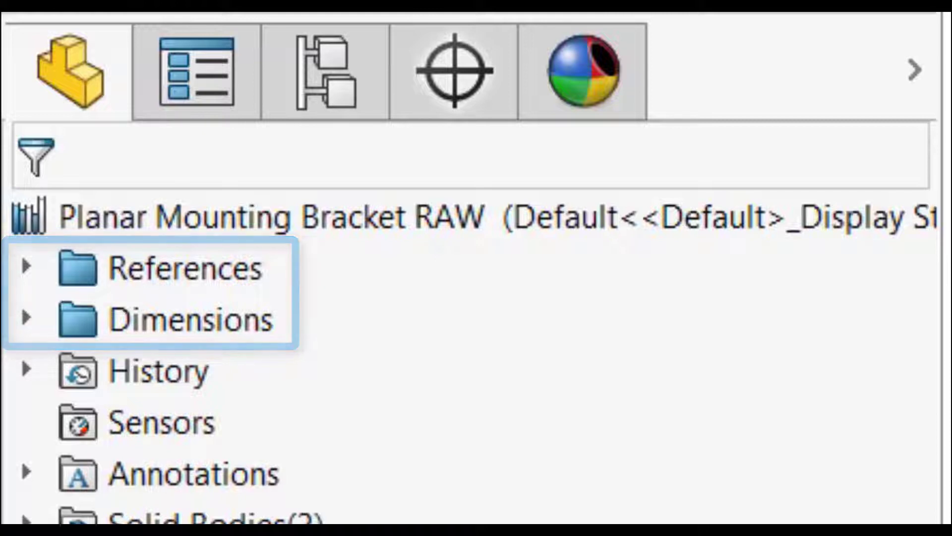
# - Expand the References and Dimensions folders to list the library part's references and dimensions
pyautogui.click(23, 269)
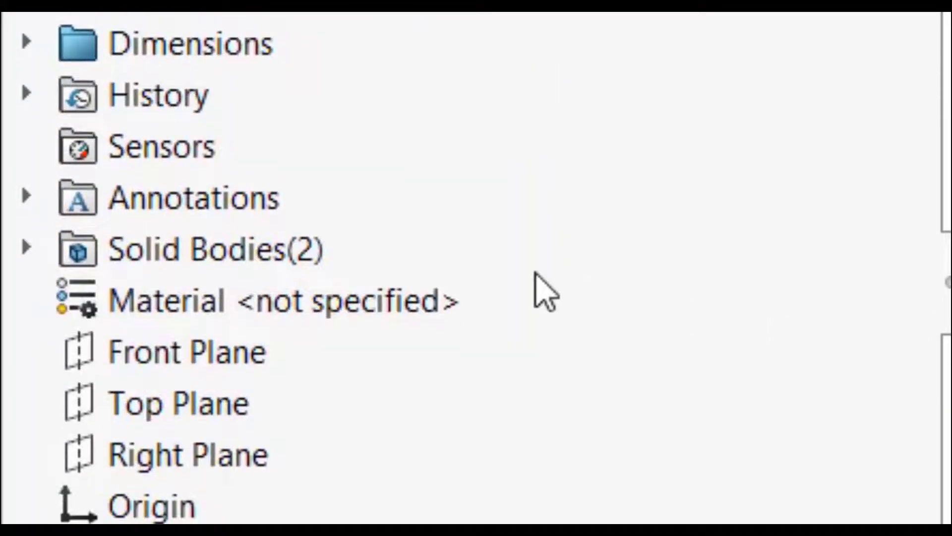
pyautogui.click(28, 42)
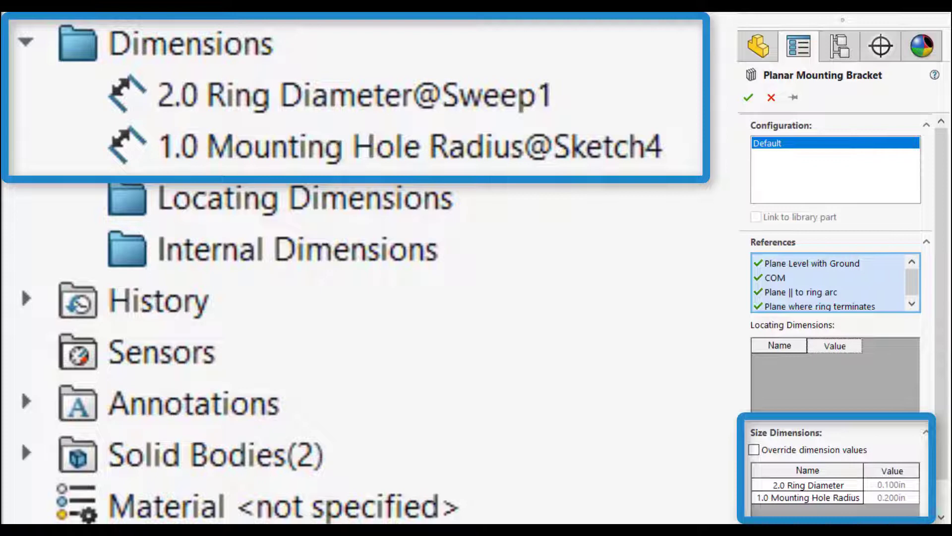
pyautogui.scroll(-5, 923, 318)
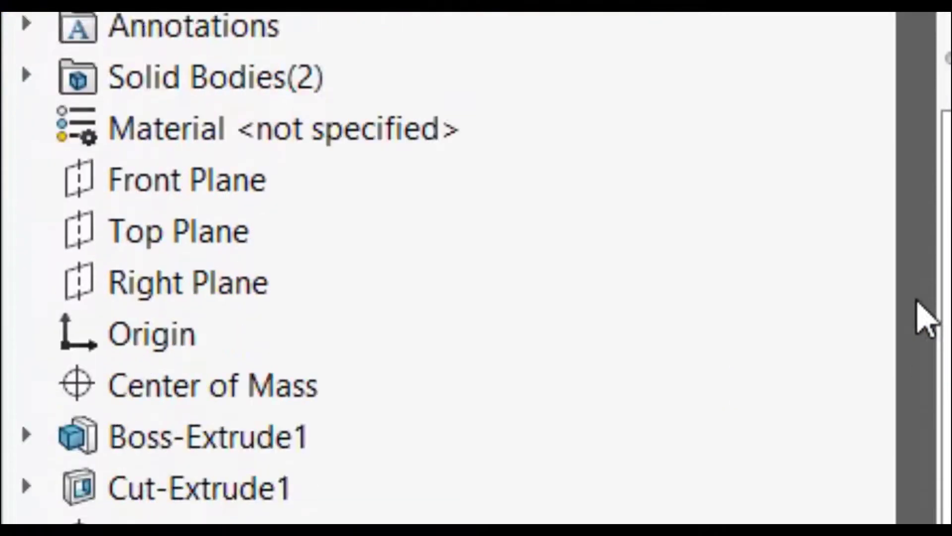
pyautogui.scroll(-3, 920, 297)
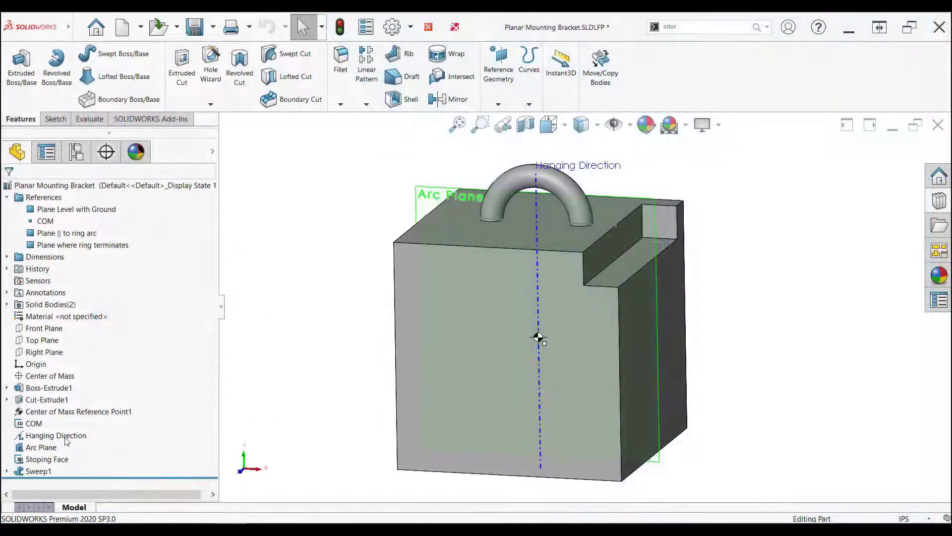
pyautogui.moveTo(66, 441)
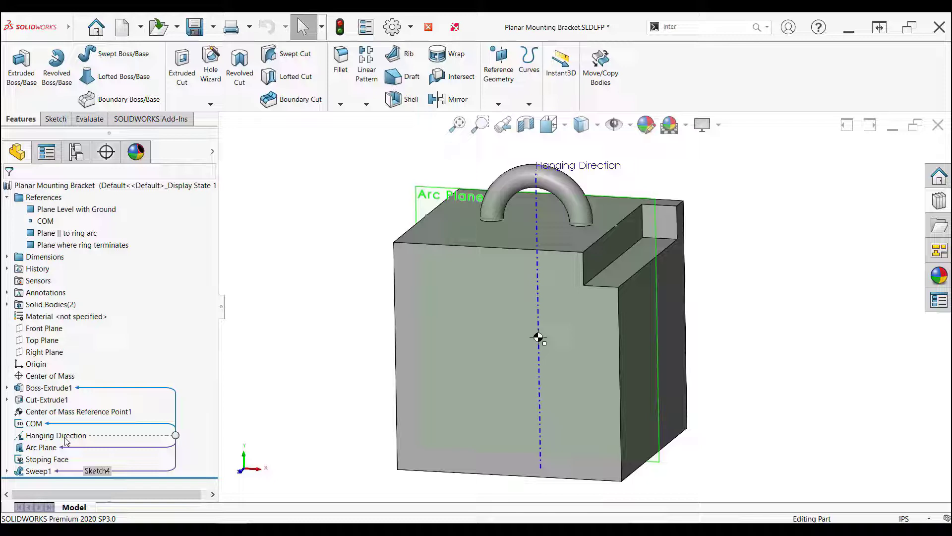
pyautogui.click(67, 440)
pyautogui.click(75, 410)
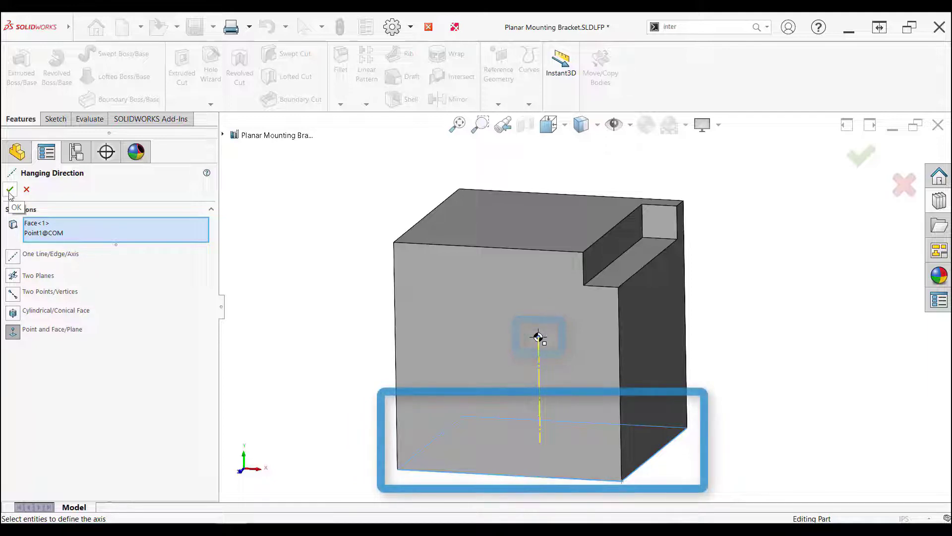
pyautogui.click(9, 192)
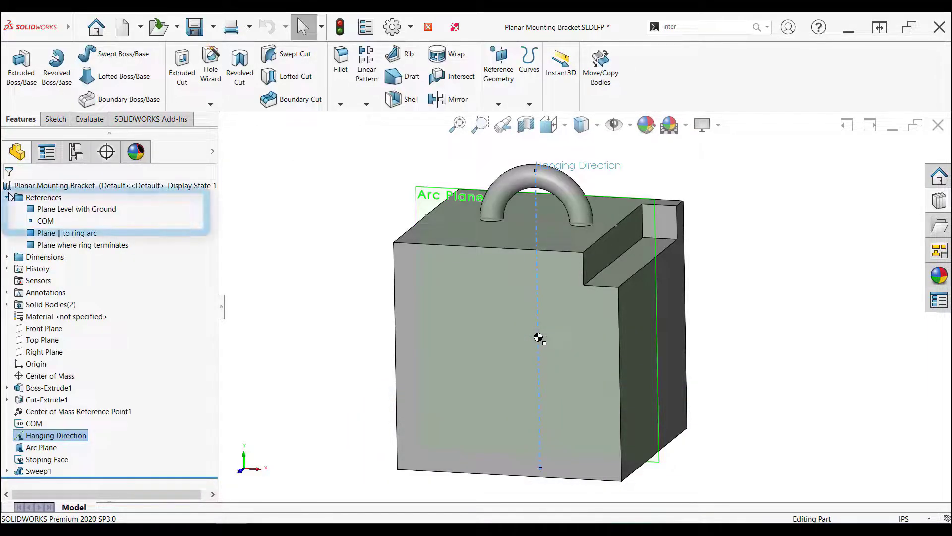
pyautogui.click(74, 209)
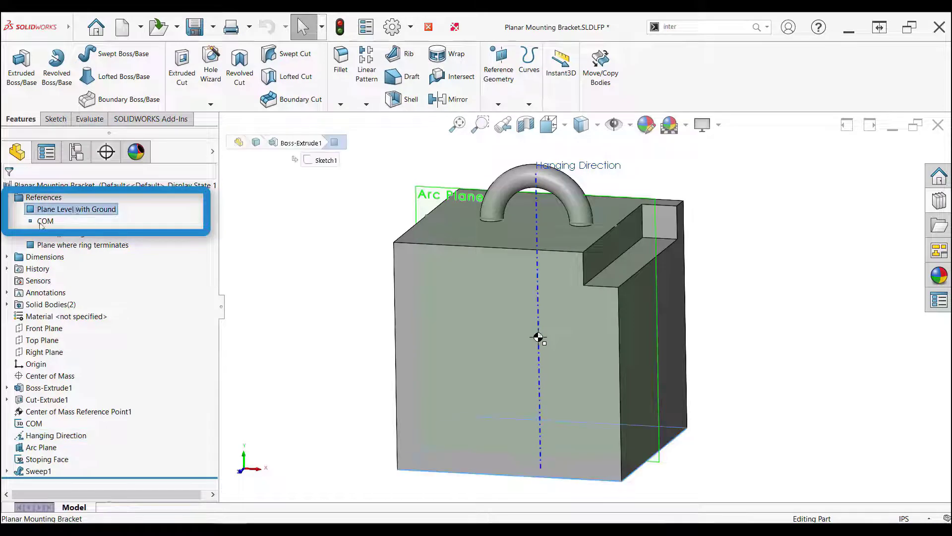
pyautogui.keyDown('ctrl'); pyautogui.click(42, 222); pyautogui.keyUp('ctrl')
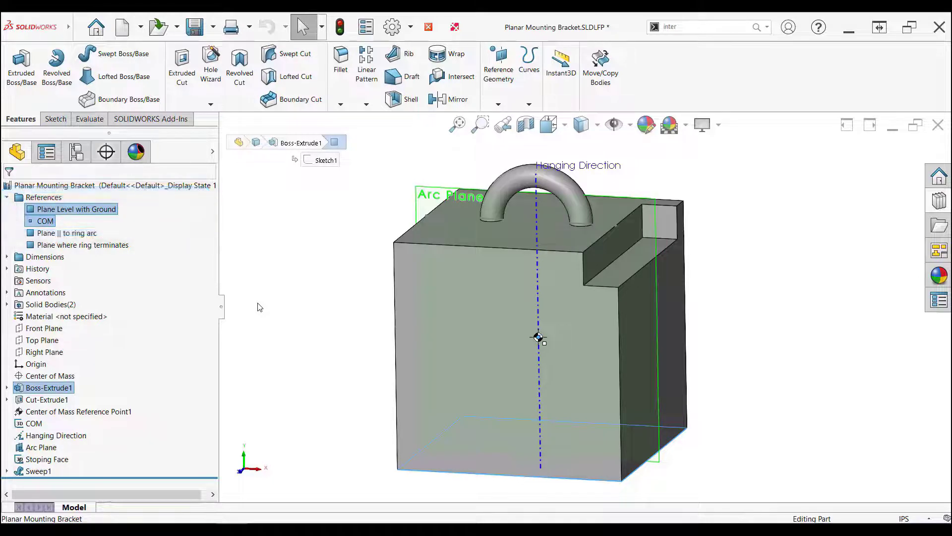
pyautogui.hotkey('ctrl', 'b')
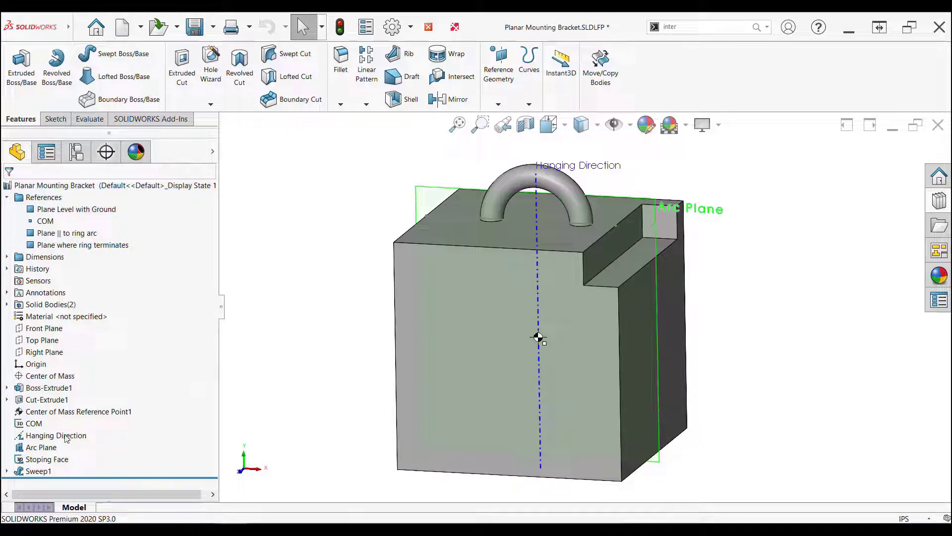
pyautogui.moveTo(41, 450)
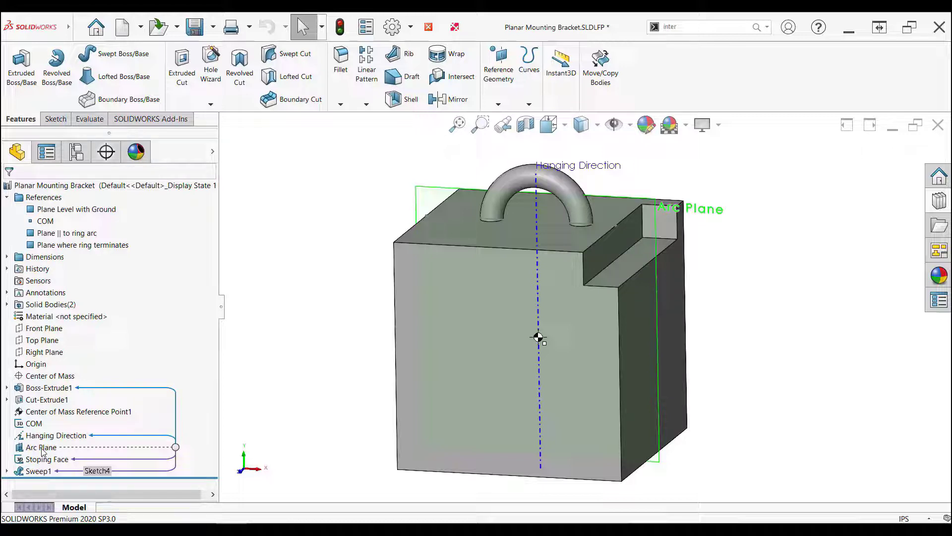
pyautogui.click(42, 448)
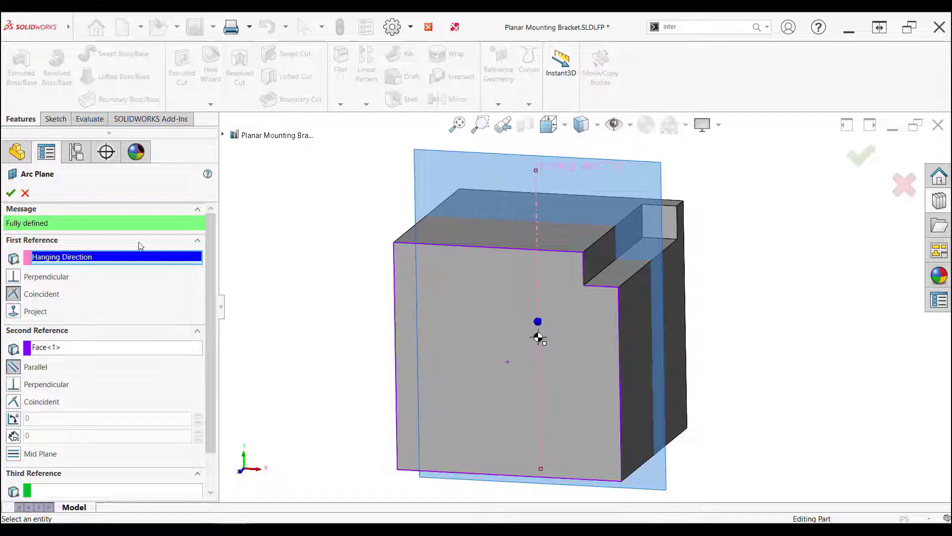
pyautogui.click(11, 193)
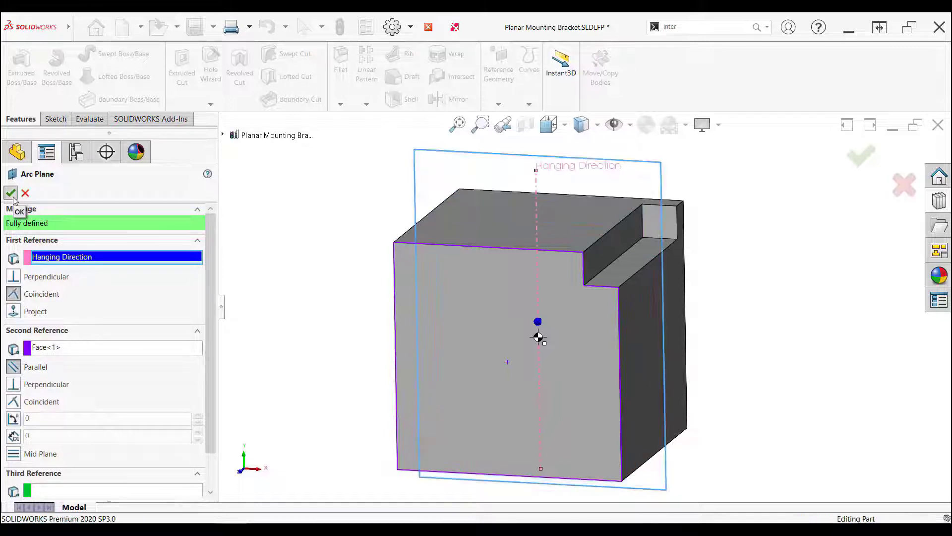
pyautogui.click(83, 236)
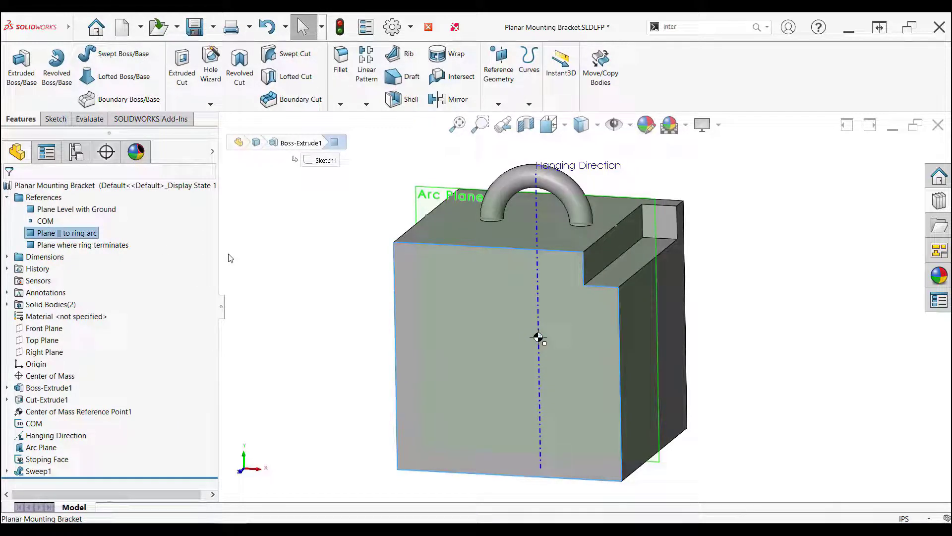
# - Create an intersection curve between Arc Plane and the block's top face
pyautogui.click(238, 302)
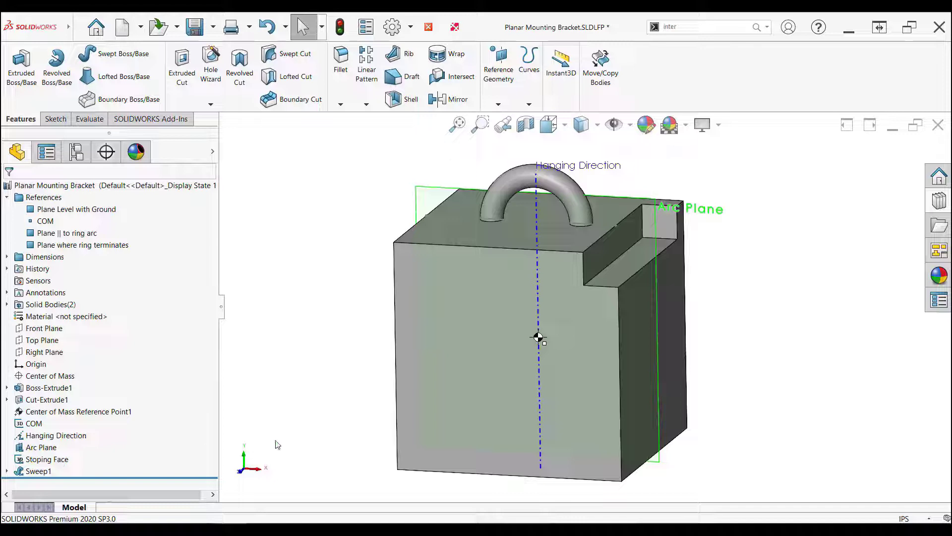
pyautogui.click(716, 27)
pyautogui.click(713, 53)
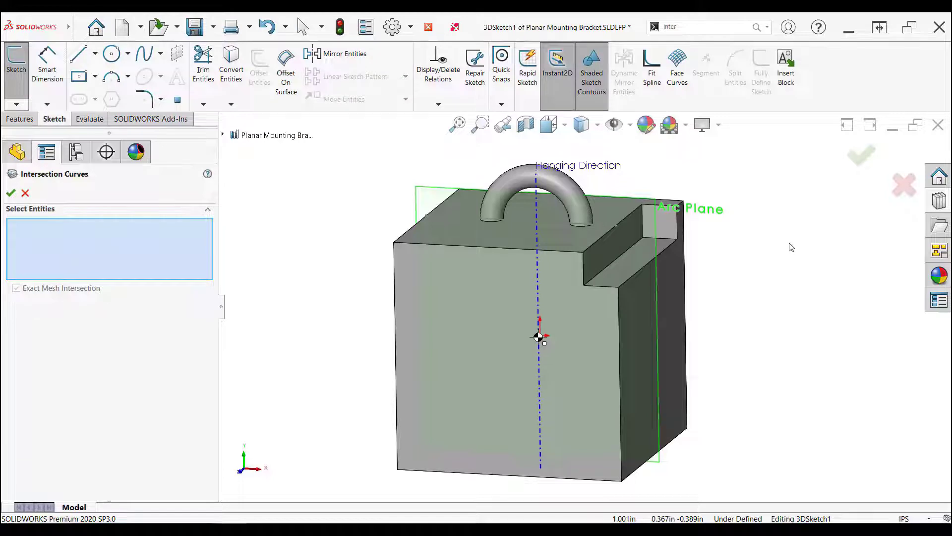
pyautogui.click(435, 196)
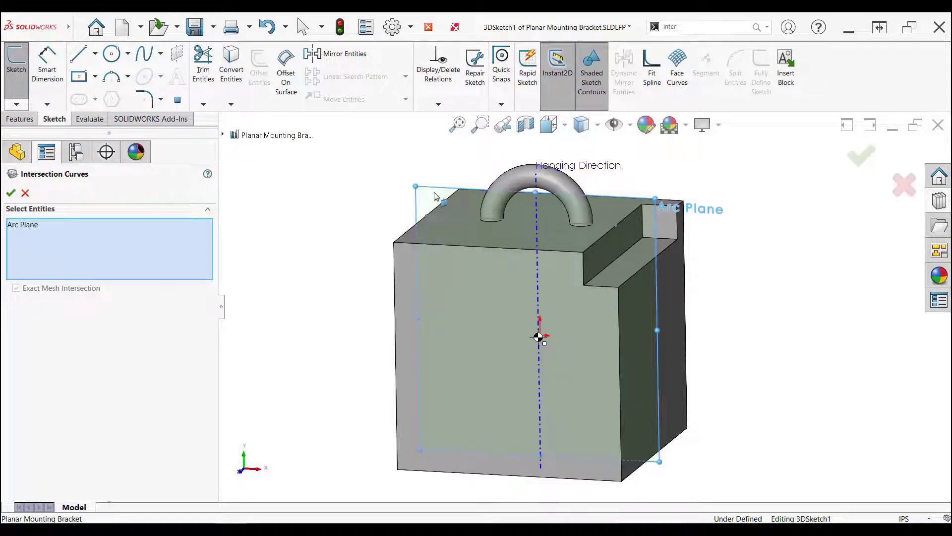
pyautogui.click(440, 235)
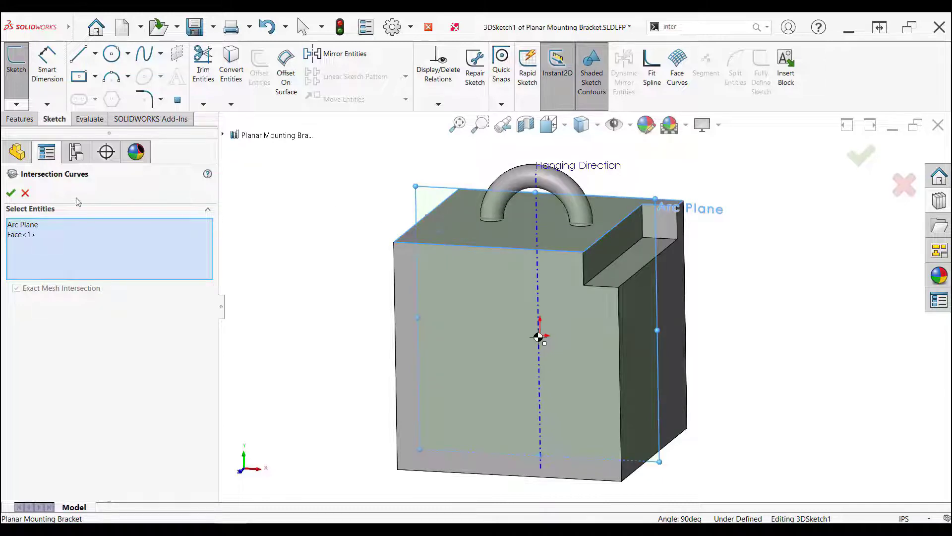
pyautogui.click(11, 193)
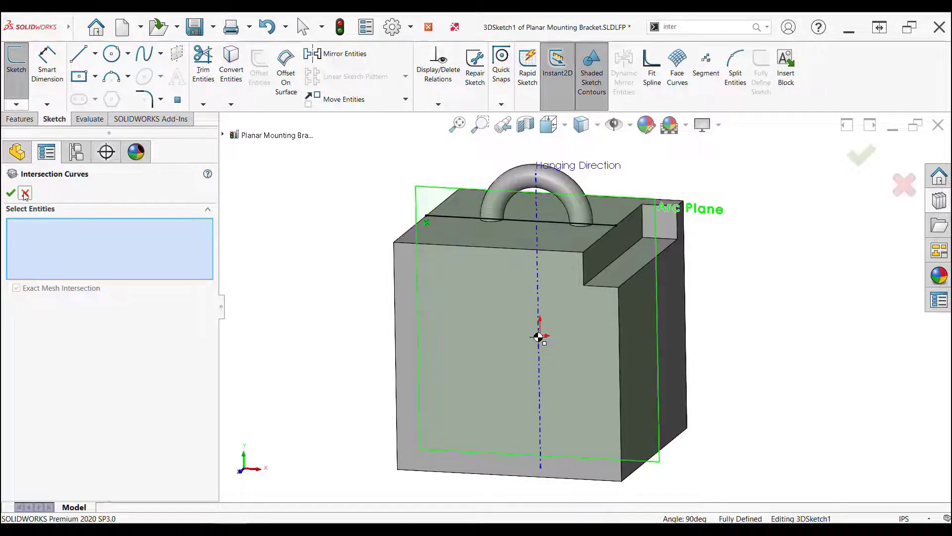
pyautogui.click(25, 194)
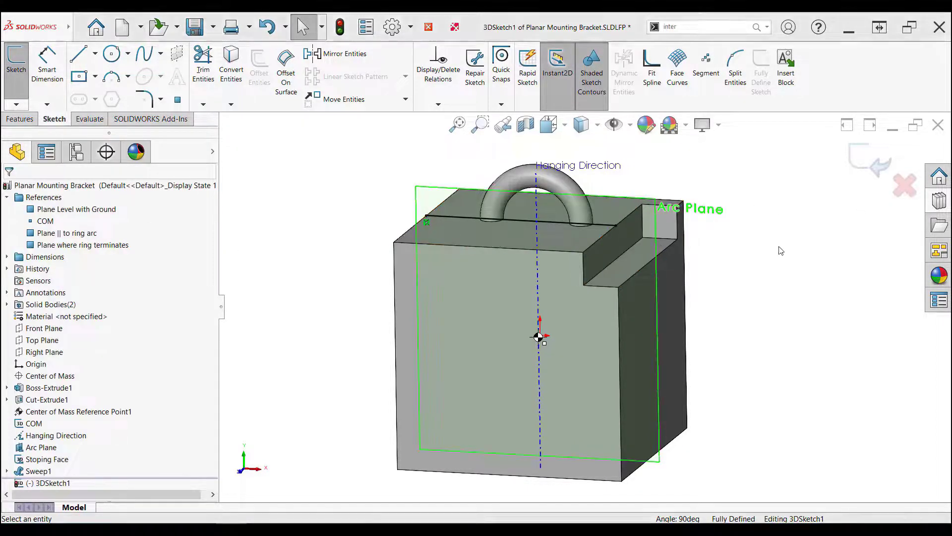
# - Exit the 3D sketch, discarding the intersection curve changes
pyautogui.click(905, 185)
pyautogui.click(495, 283)
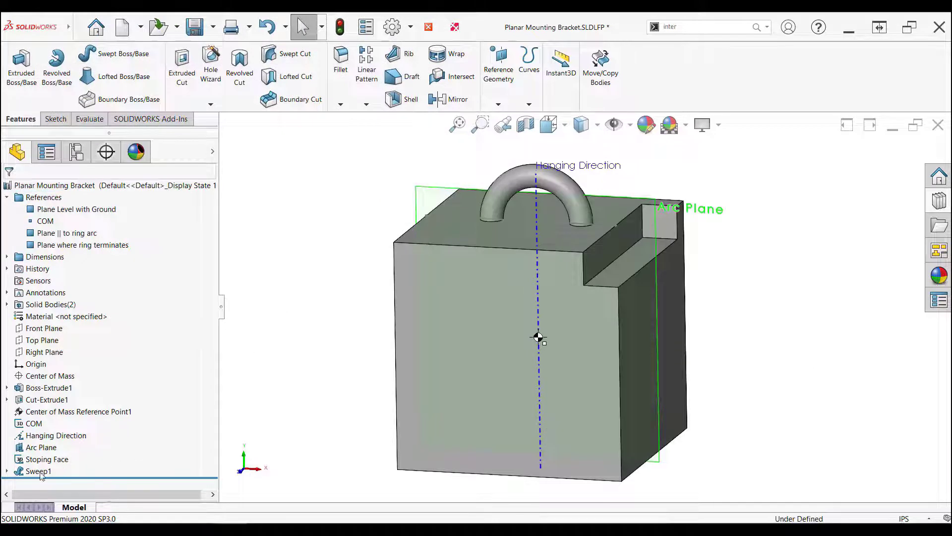
pyautogui.moveTo(41, 474)
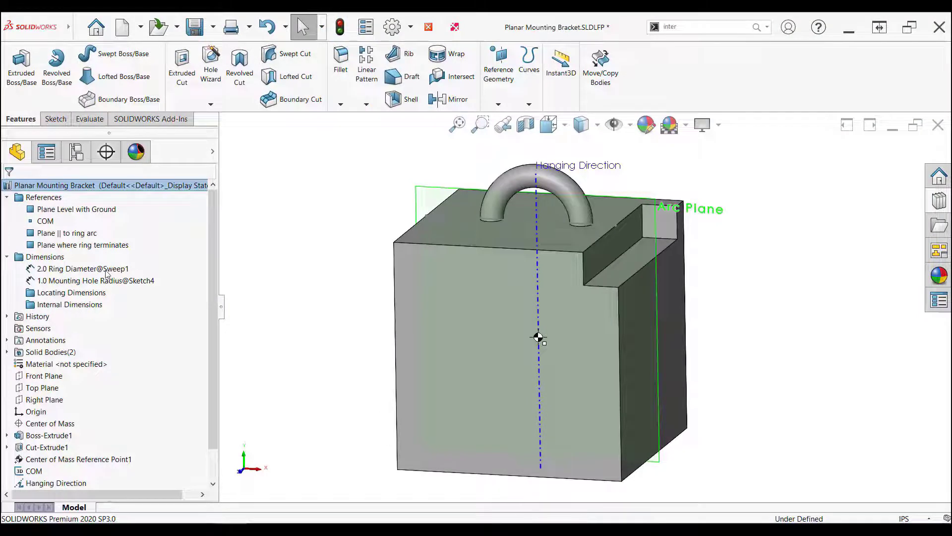
# - Highlight the 2.0 Ring Diameter and Mounting Hole Radius dimensions, then clear the selection
pyautogui.click(107, 270)
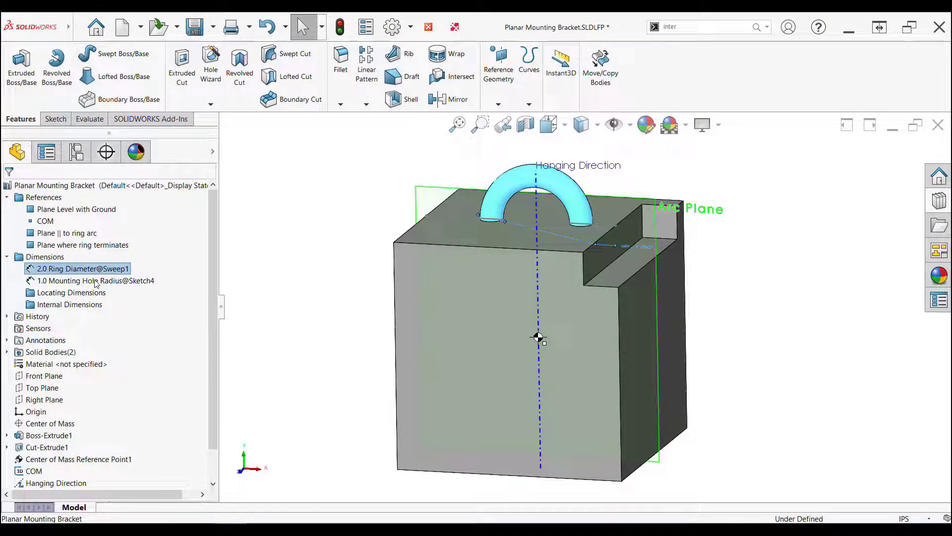
pyautogui.click(96, 281)
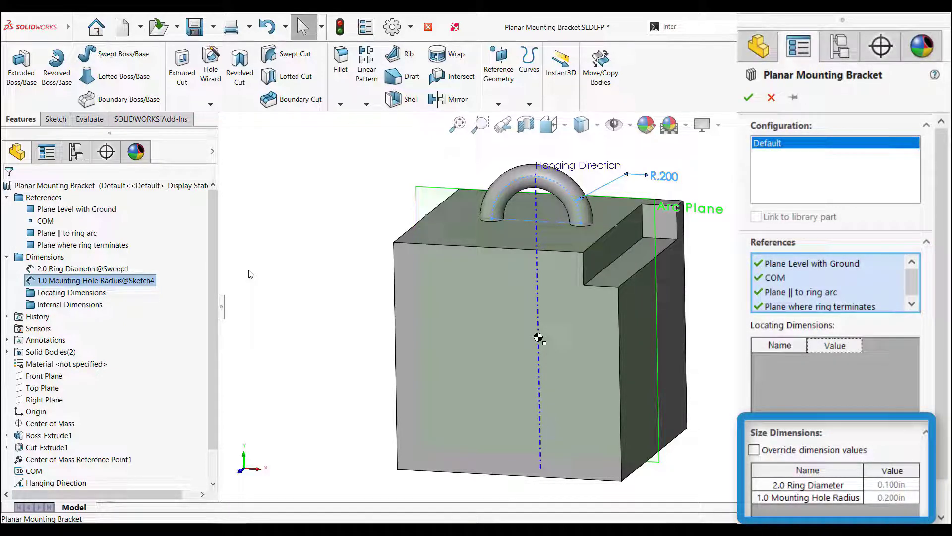
pyautogui.click(251, 274)
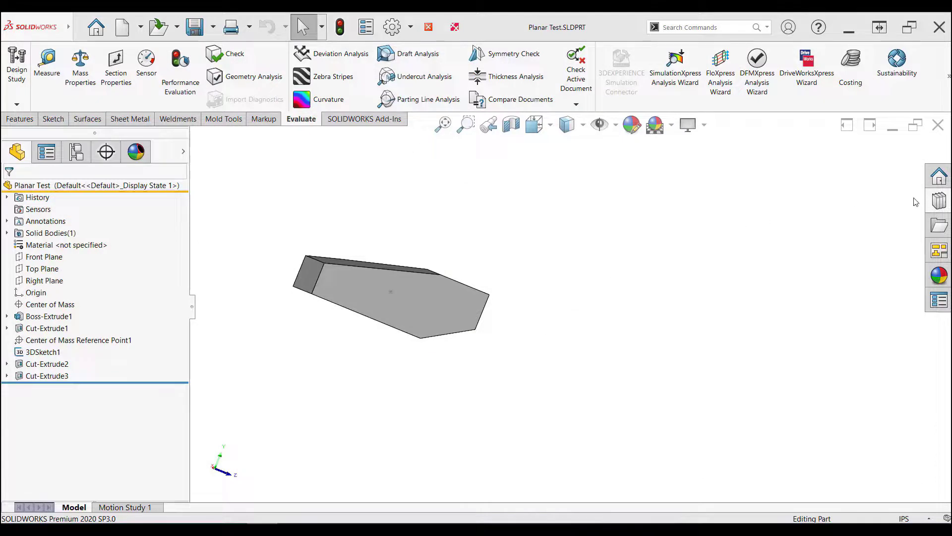
# - Drag Planar Mounting Bracket from the Design Library's Library Feature Parts into the Planar Test part
pyautogui.click(939, 200)
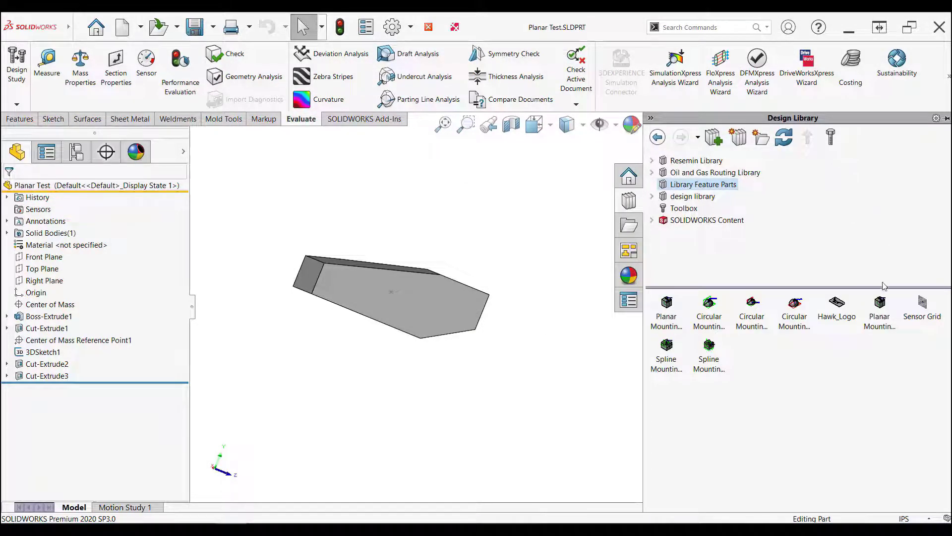
pyautogui.moveTo(882, 306)
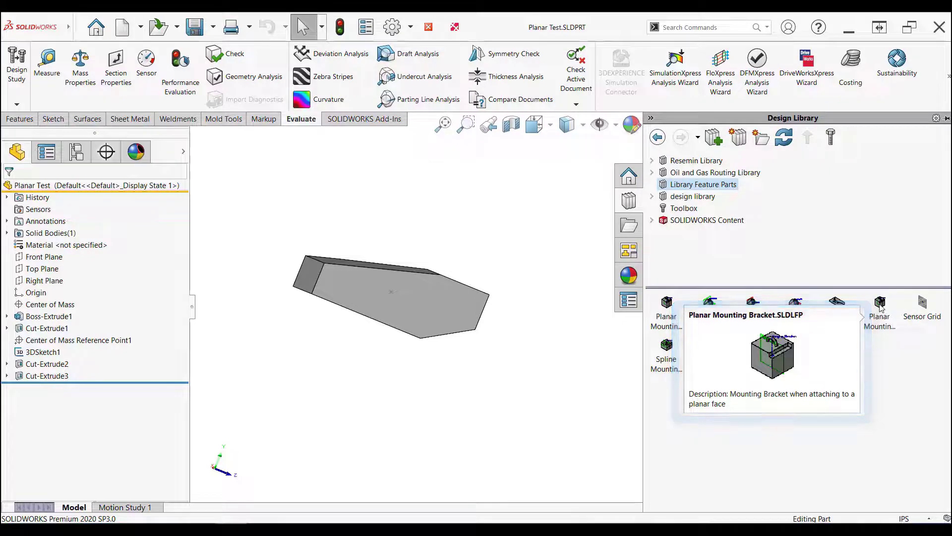
pyautogui.moveTo(880, 308); pyautogui.dragTo(540, 233)
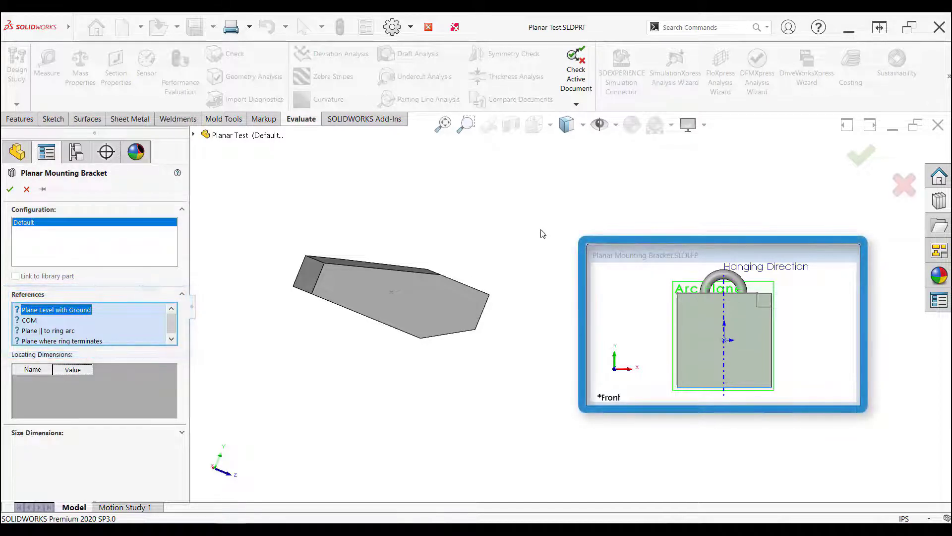
# - Assign the bracket references: ground plane to end face, COM point, arc plane to side face, ring-end to top face
pyautogui.moveTo(640, 315); pyautogui.dragTo(645, 278, button='middle')
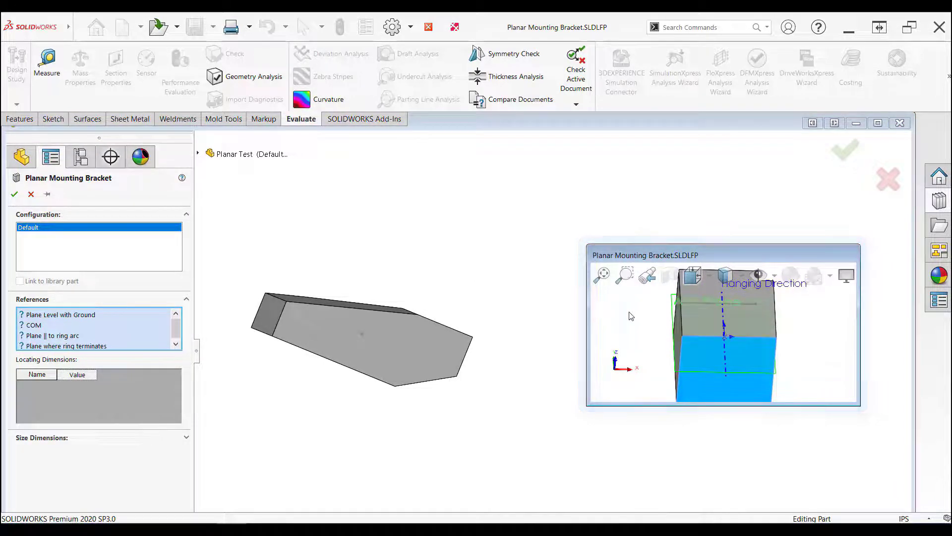
pyautogui.click(122, 309)
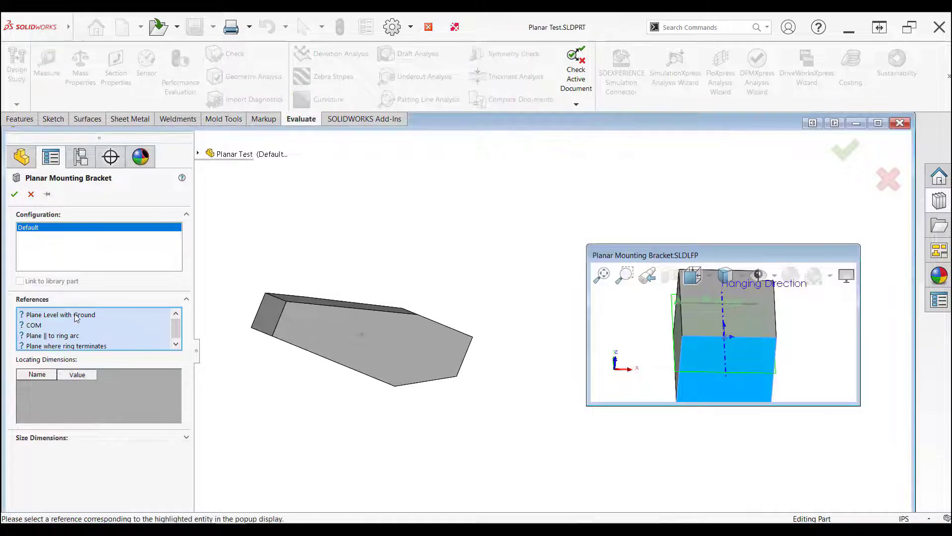
pyautogui.moveTo(461, 416); pyautogui.dragTo(451, 367, button='middle')
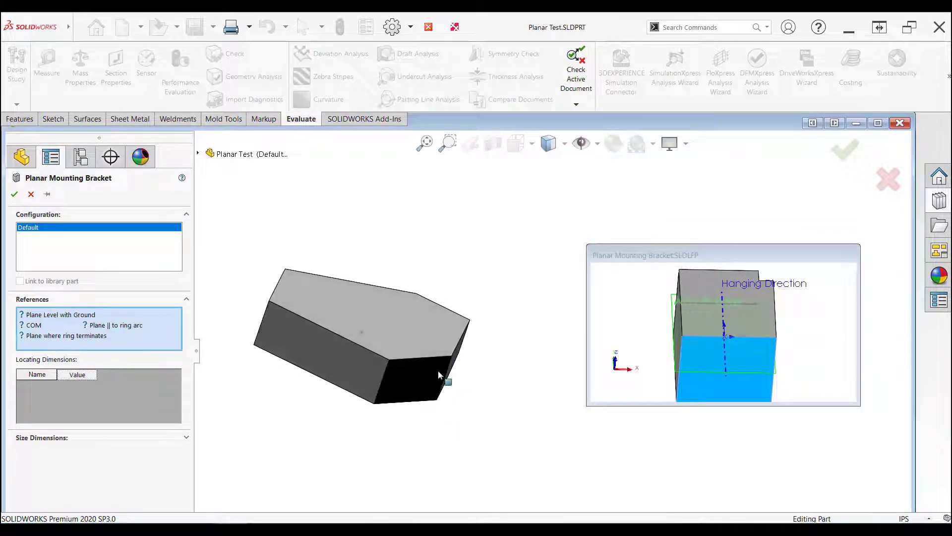
pyautogui.click(412, 379)
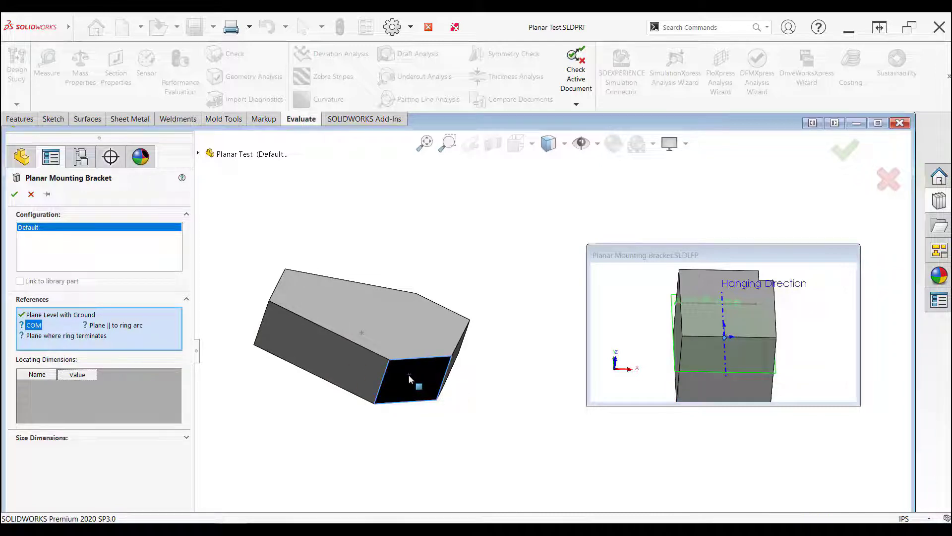
pyautogui.click(361, 332)
pyautogui.moveTo(499, 269); pyautogui.dragTo(467, 313, button='middle')
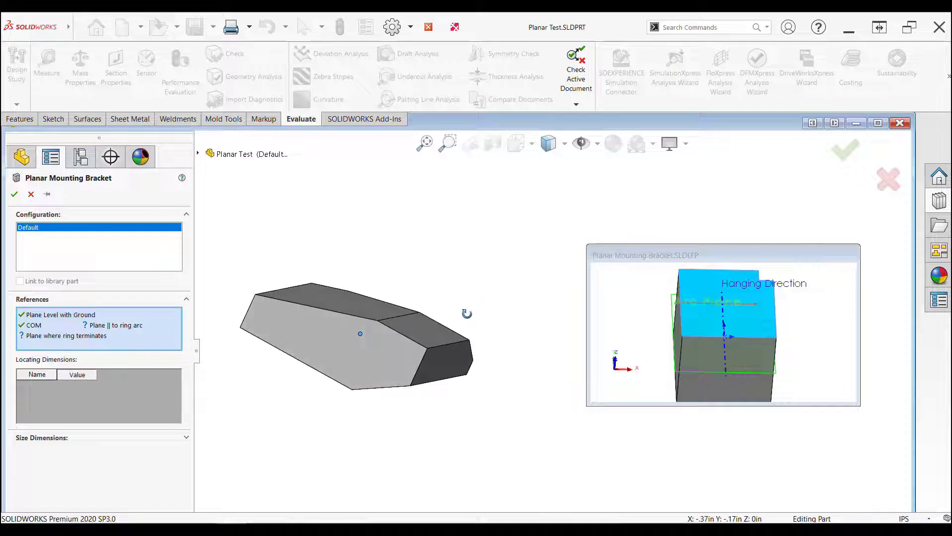
pyautogui.moveTo(624, 301); pyautogui.dragTo(655, 285, button='middle')
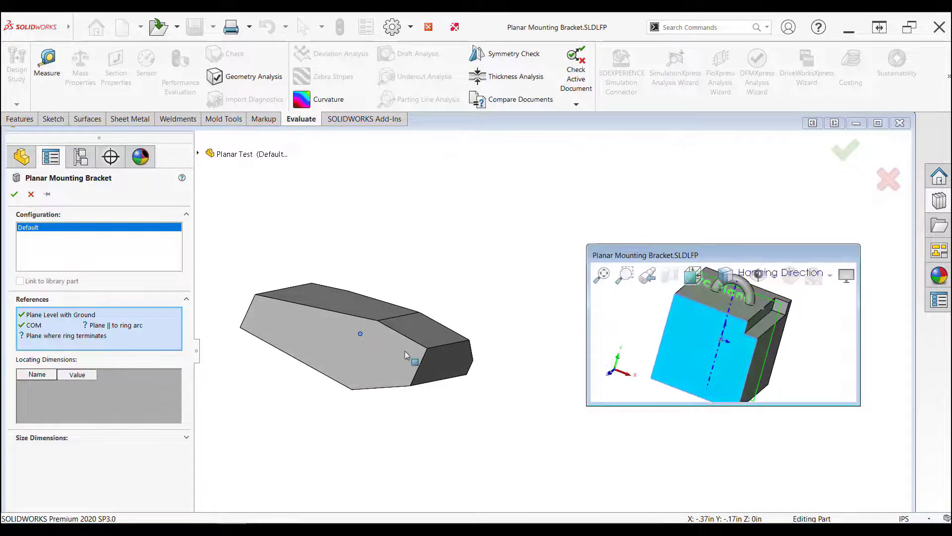
pyautogui.click(386, 358)
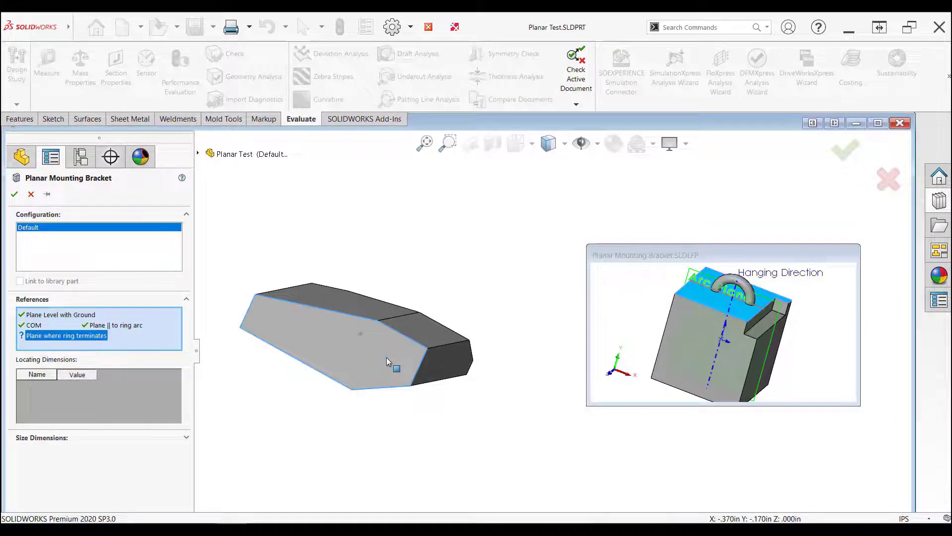
pyautogui.click(351, 301)
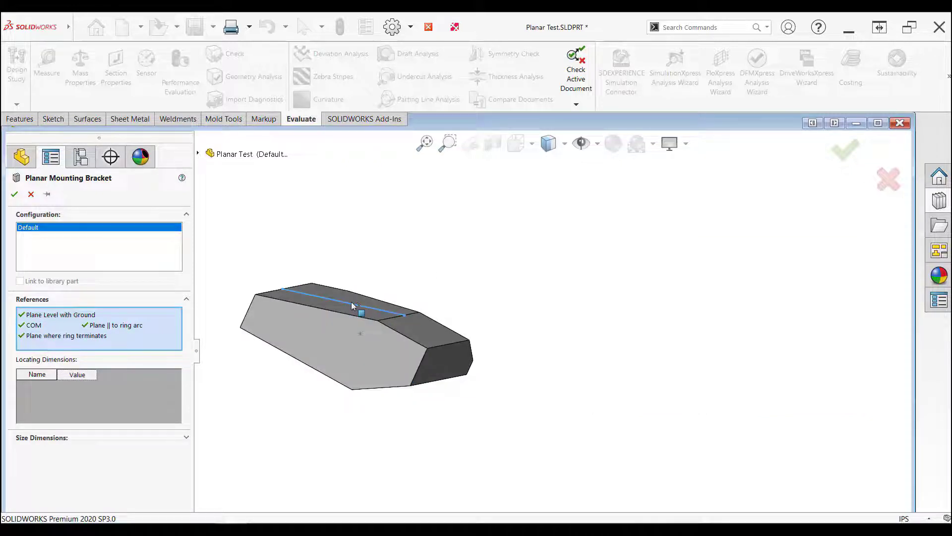
# - Expand the bracket's Size Dimensions and enable Override dimension values
pyautogui.scroll(-5, 344, 320)
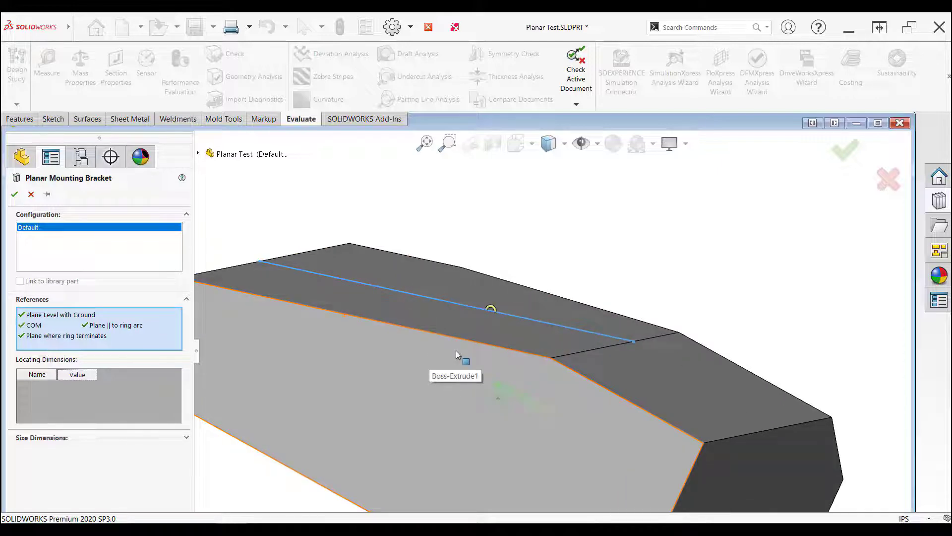
pyautogui.click(186, 437)
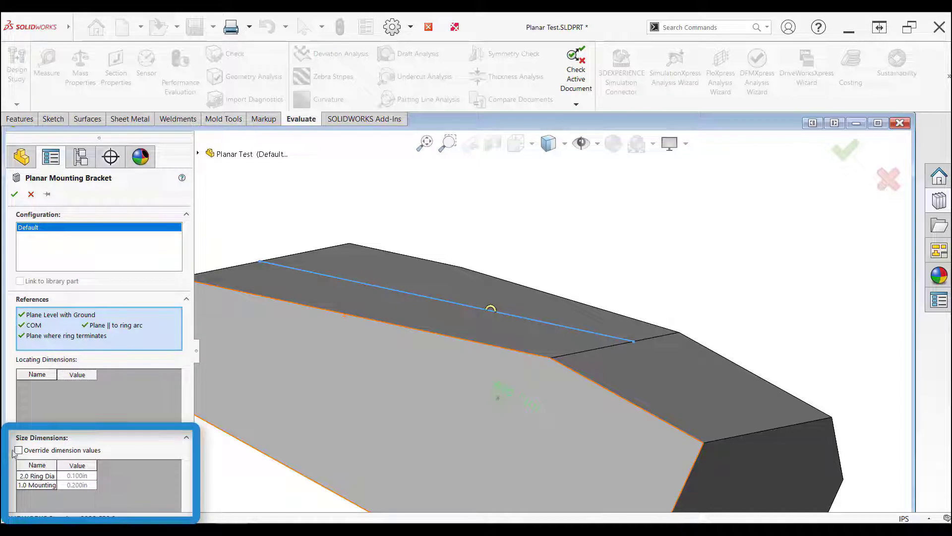
pyautogui.click(18, 450)
pyautogui.moveTo(57, 465); pyautogui.dragTo(104, 464)
# - Set Mounting Hole Radius to 3.000in and Ring Diameter to 1.500in, then check the ring preview
pyautogui.doubleClick(127, 488)
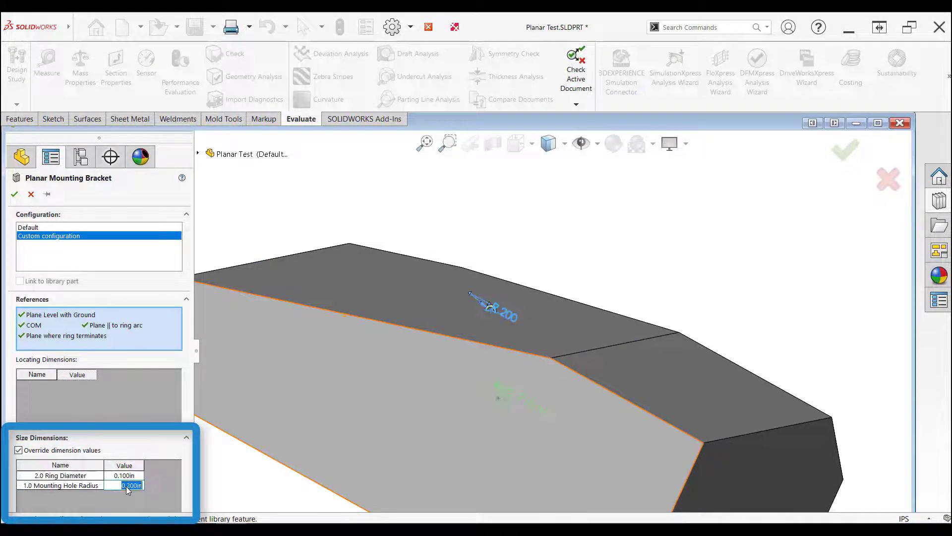
pyautogui.write('3')
pyautogui.press('Return')
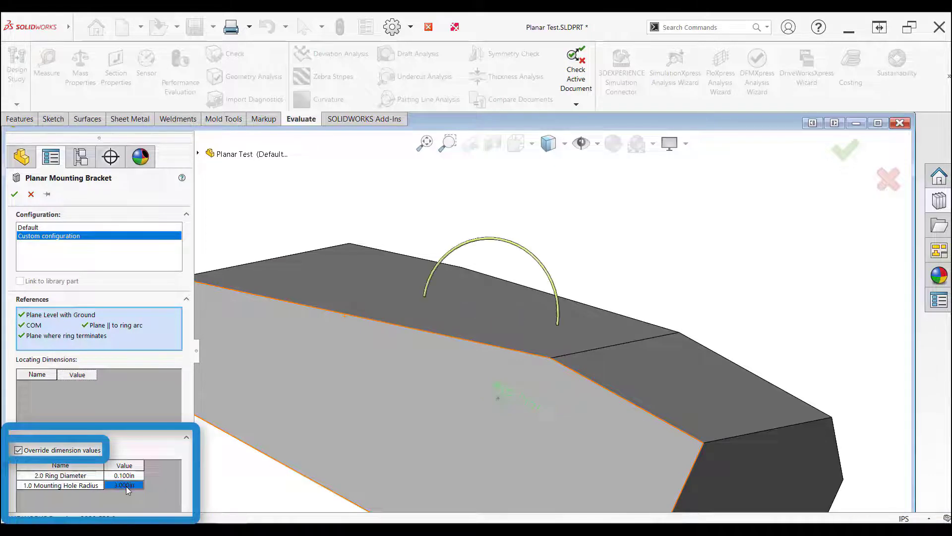
pyautogui.doubleClick(130, 476)
pyautogui.write('1.5')
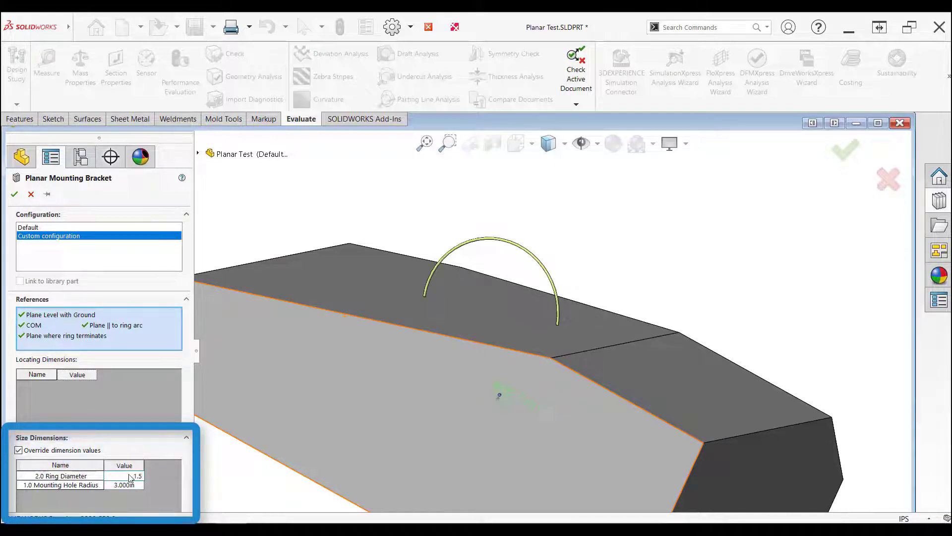
pyautogui.press('Return')
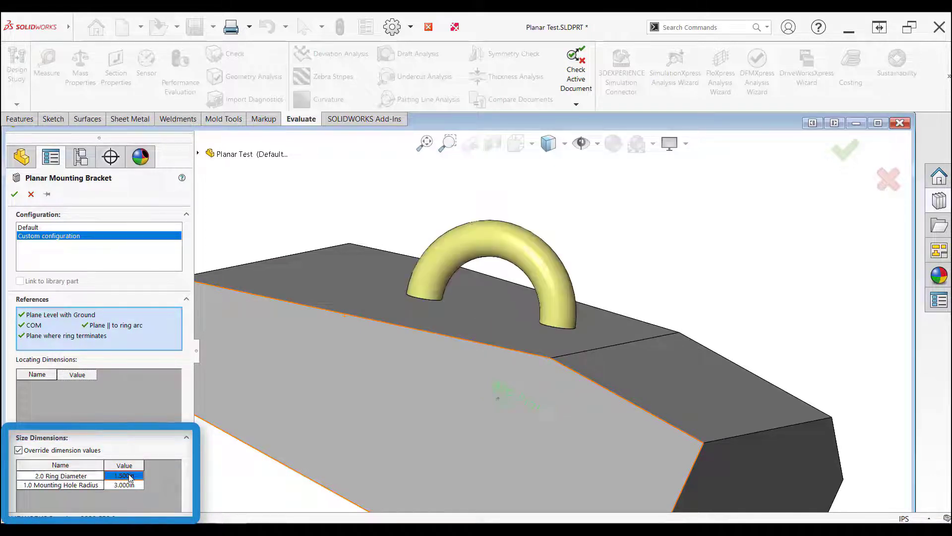
pyautogui.scroll(3, 605, 381)
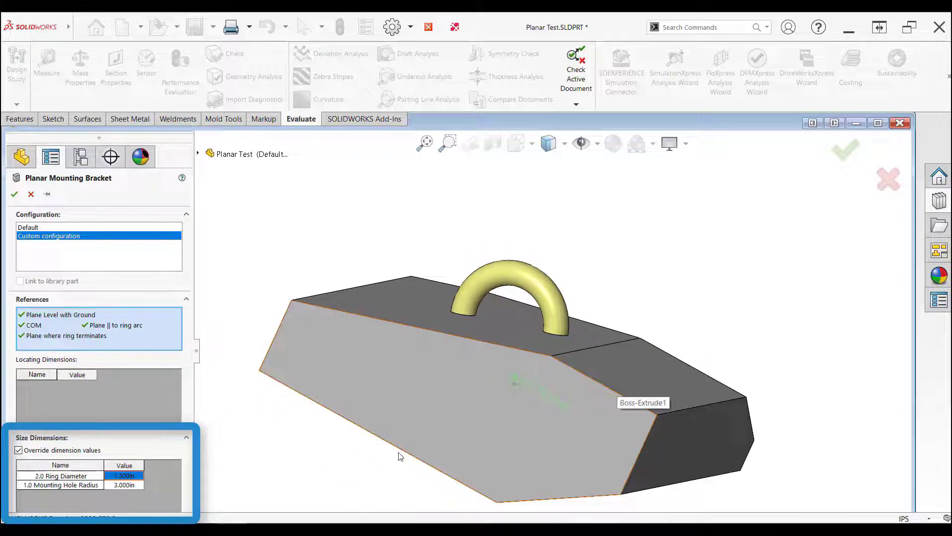
pyautogui.moveTo(399, 454); pyautogui.dragTo(342, 425, button='middle')
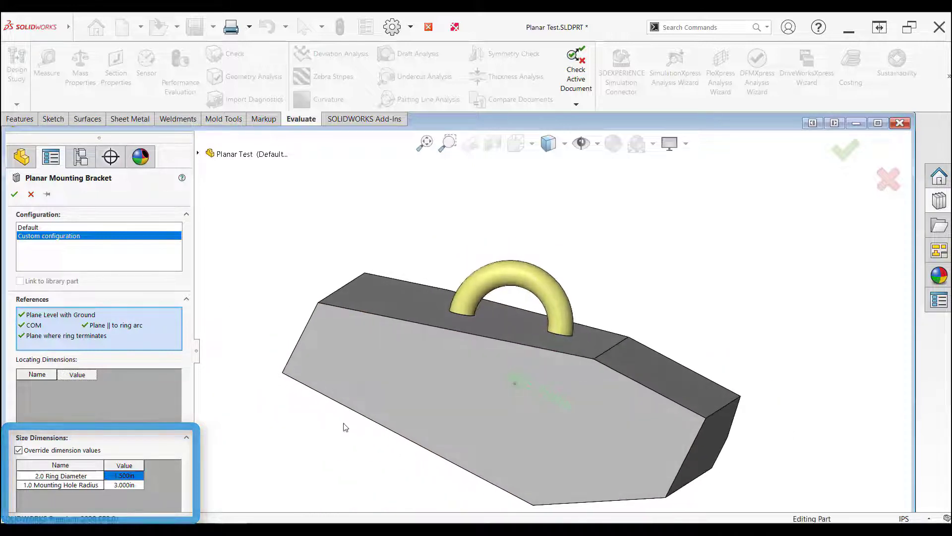
# - Confirm the bracket insertion, maximize the Planar Test window, and expand Planar Mounting Bracket<1> in the tree
pyautogui.click(14, 194)
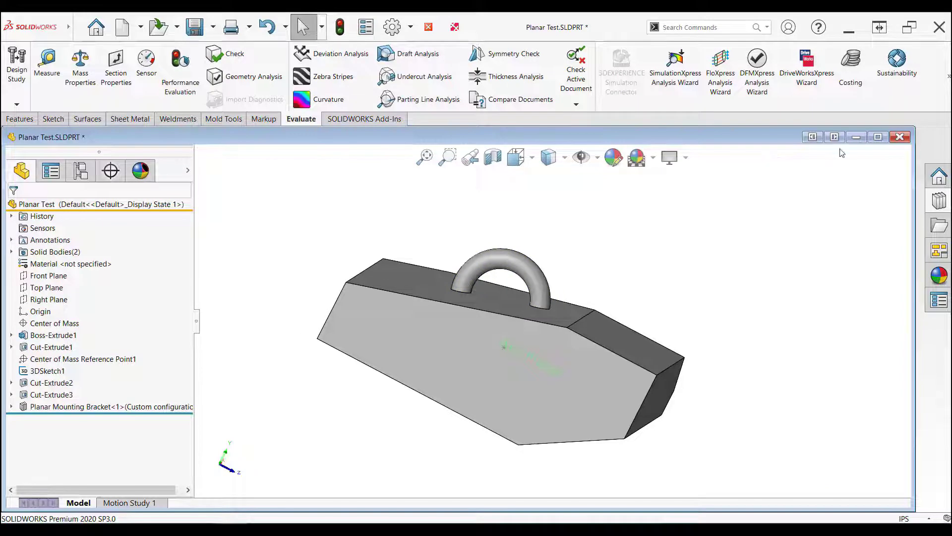
pyautogui.click(878, 136)
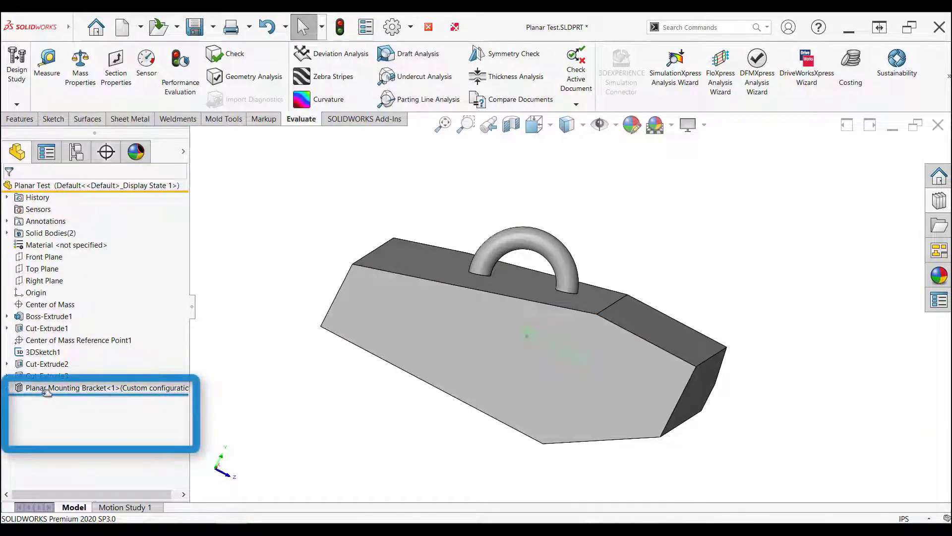
pyautogui.click(7, 388)
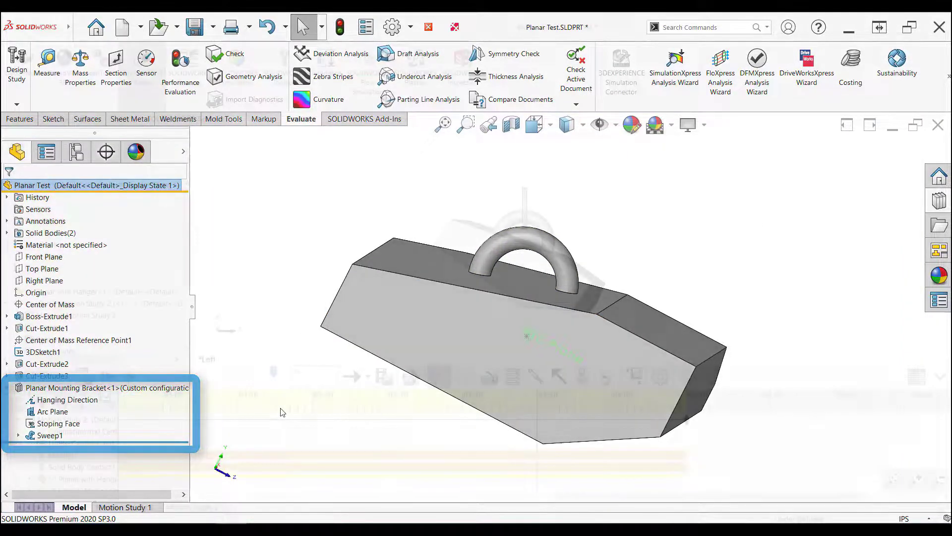